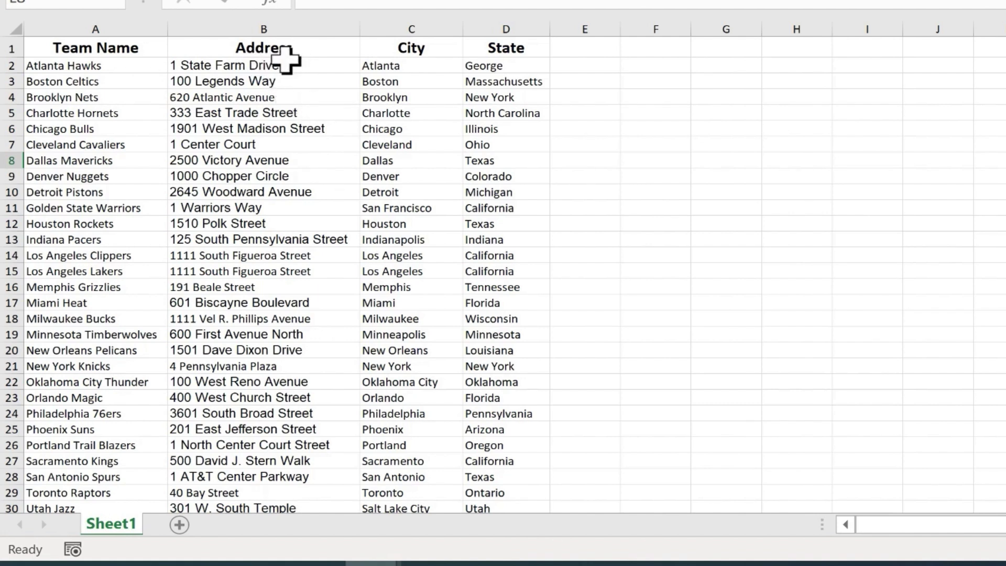
Look over the team list's city and state columns and save the NBA teams workbook.
click(332, 79)
click(389, 79)
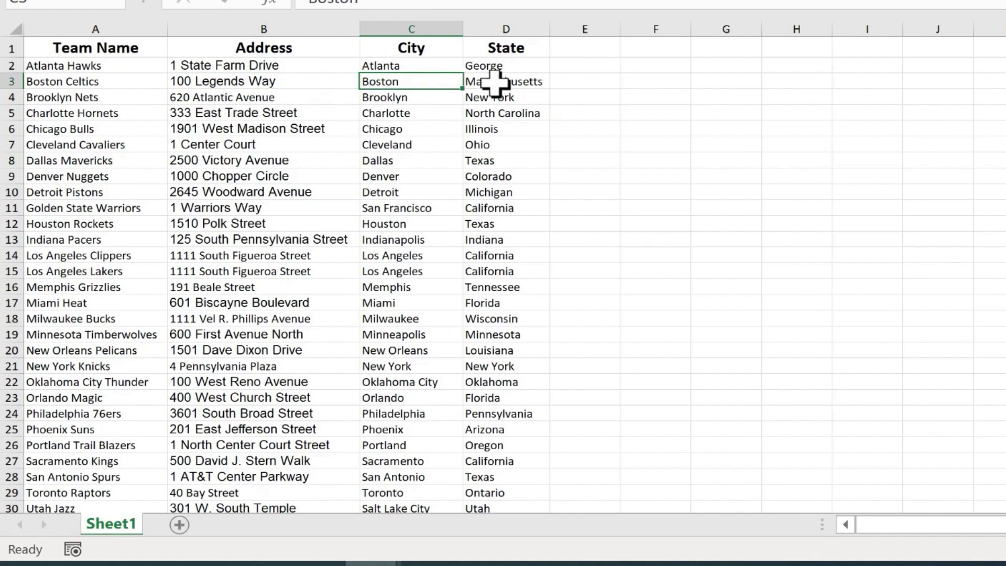
click(495, 84)
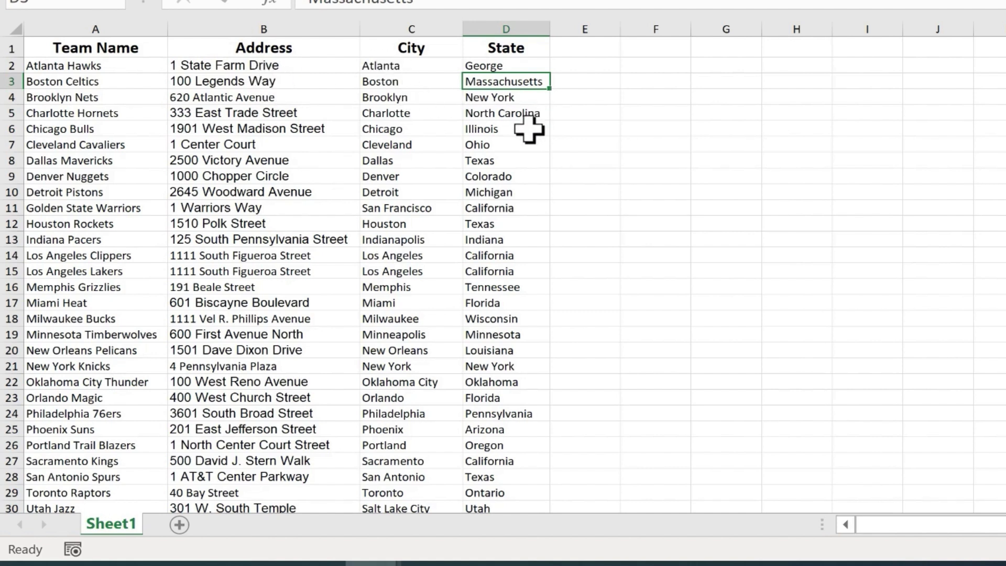
click(610, 116)
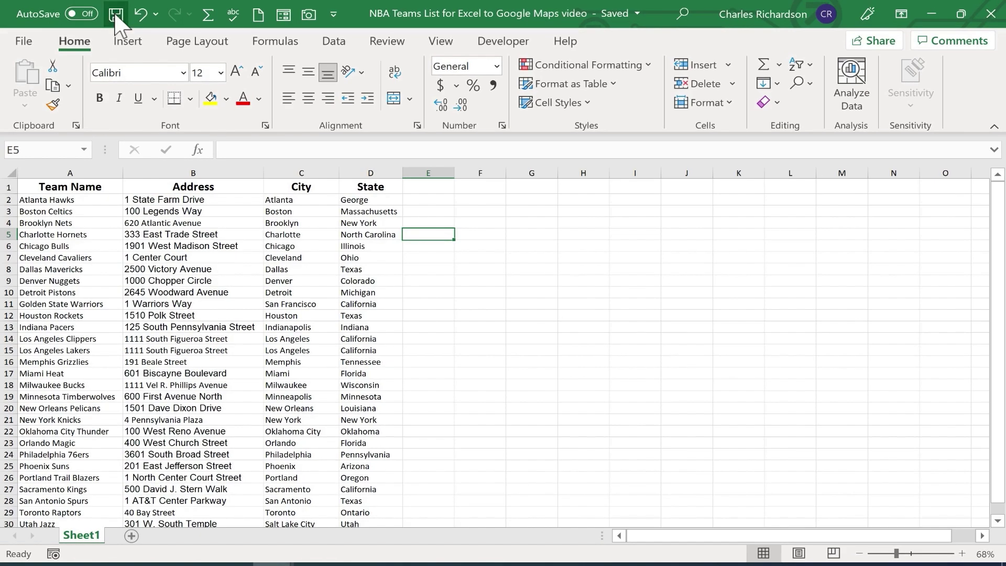
click(115, 16)
Switch to Chrome and go to google.com/mymaps.
click(272, 565)
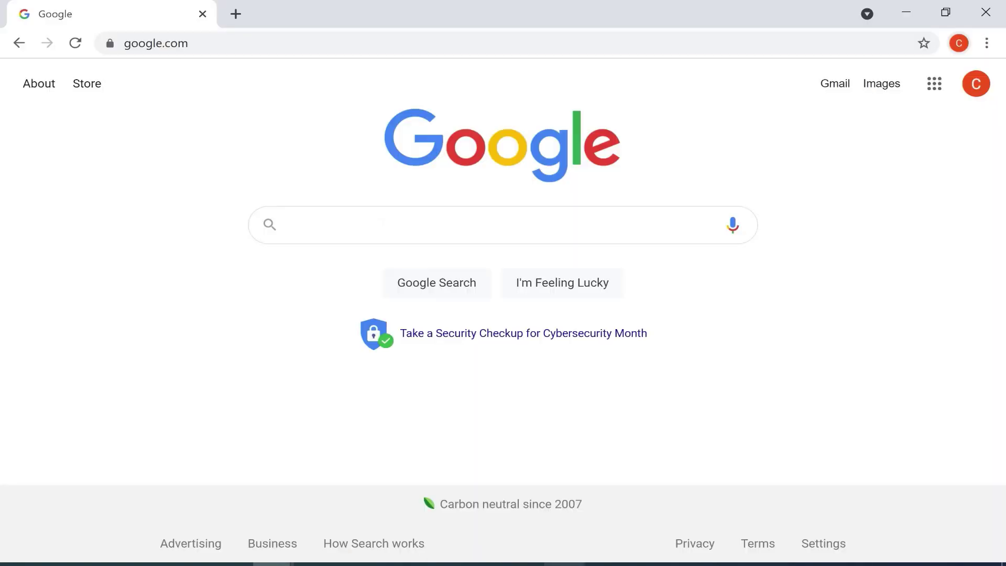
click(236, 45)
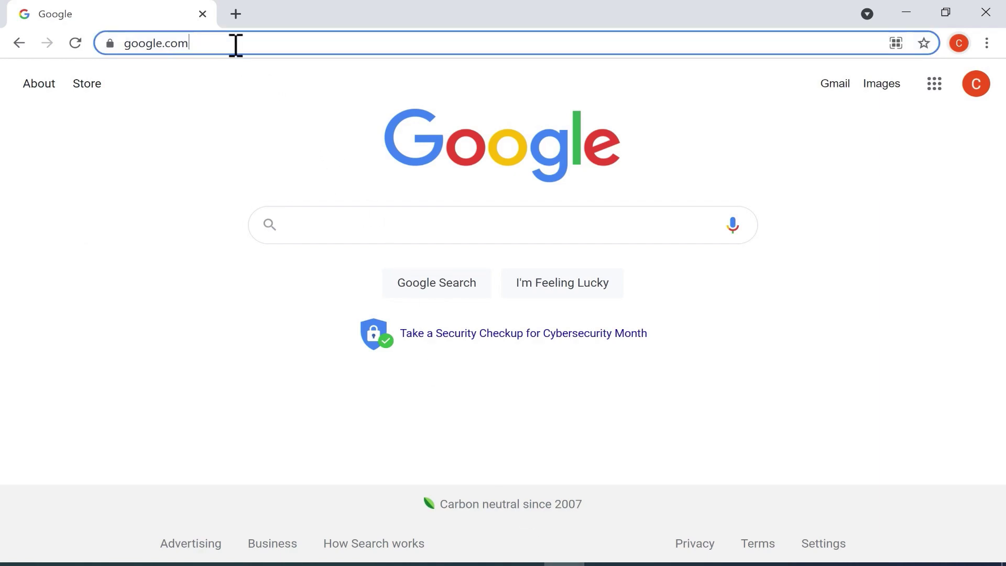
key(Right)
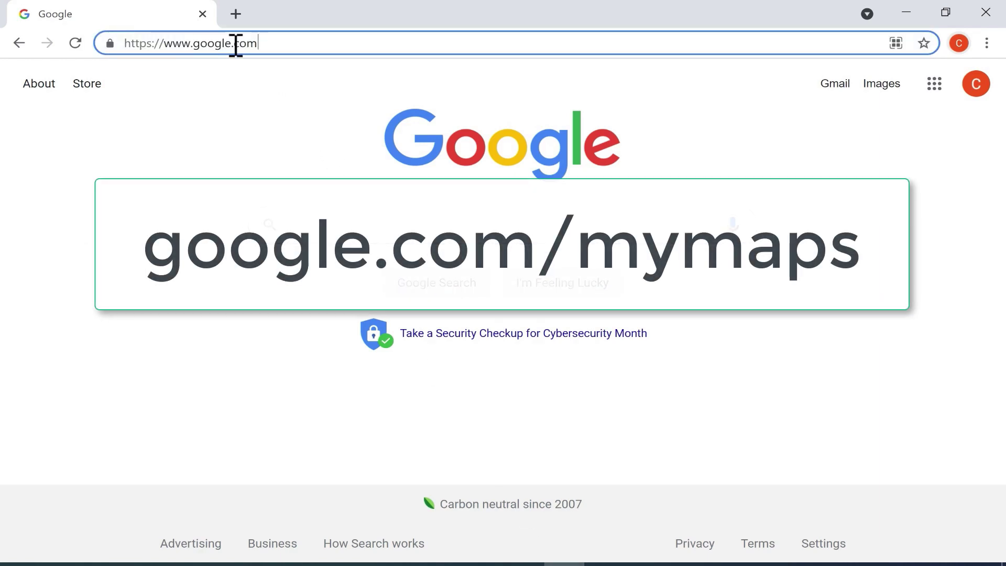
text(/)
text(mymaps)
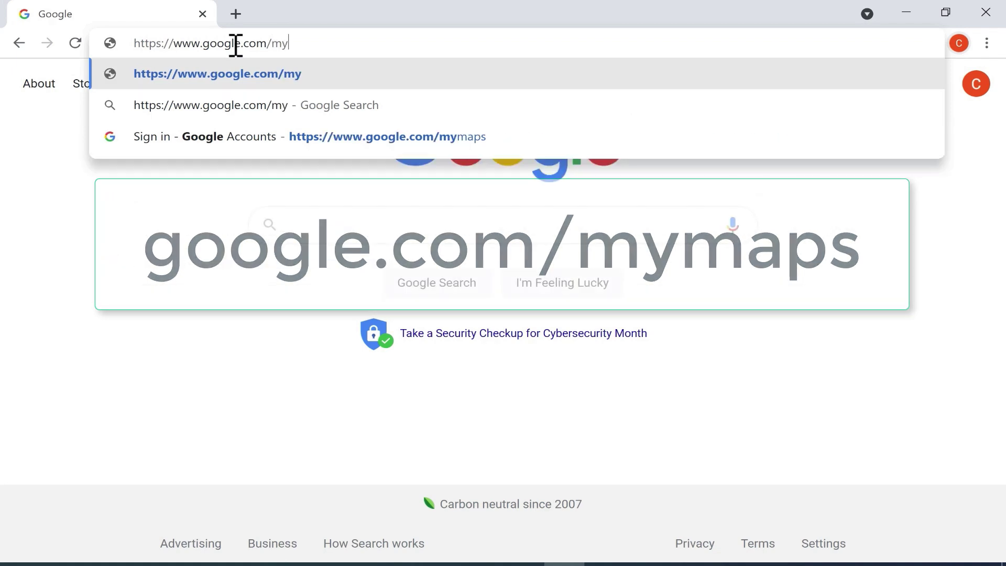
key(Return)
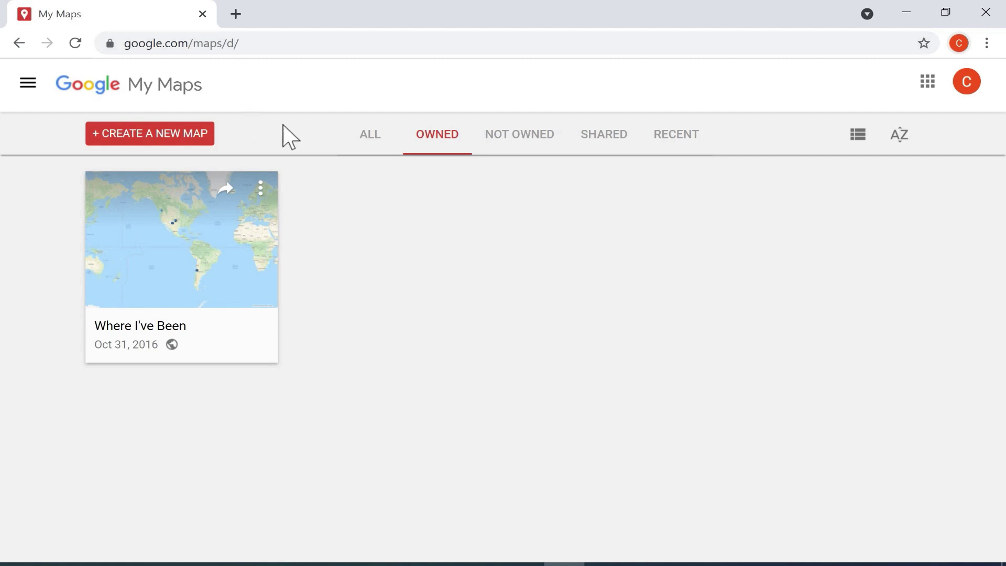
Create a new map and import the NBA teams spreadsheet from the Documents to Upload to Patreon folder into its layer.
click(184, 138)
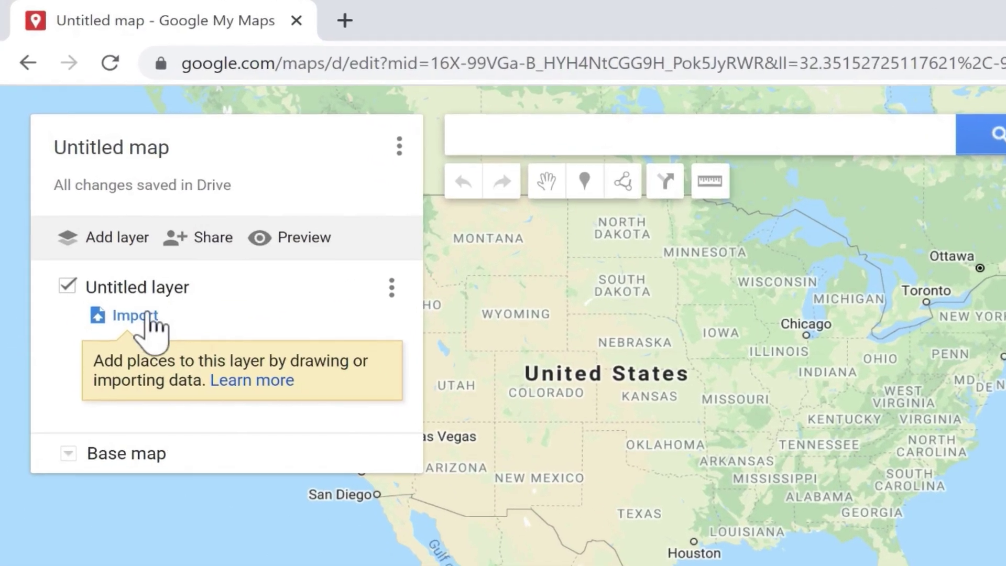
click(135, 318)
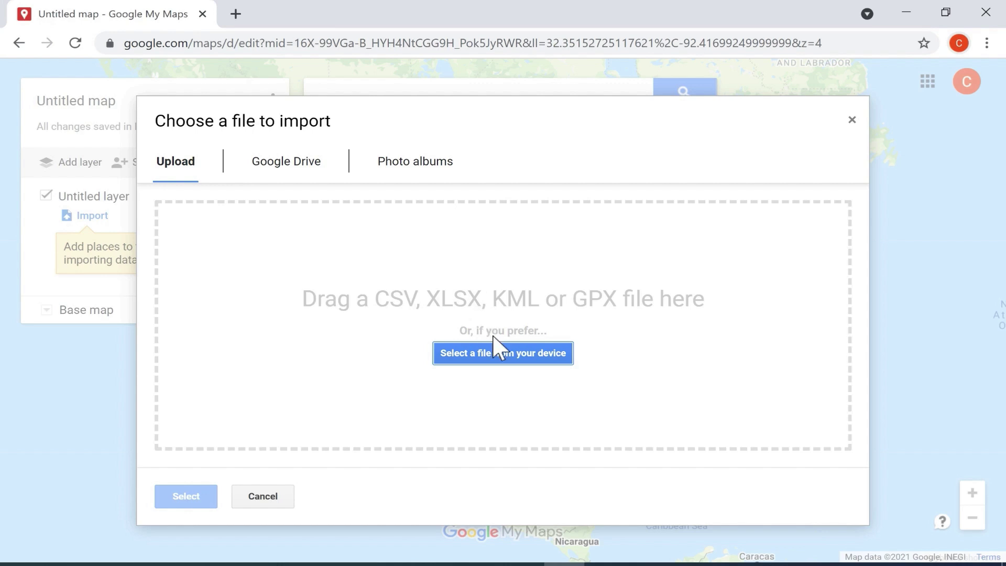
click(522, 358)
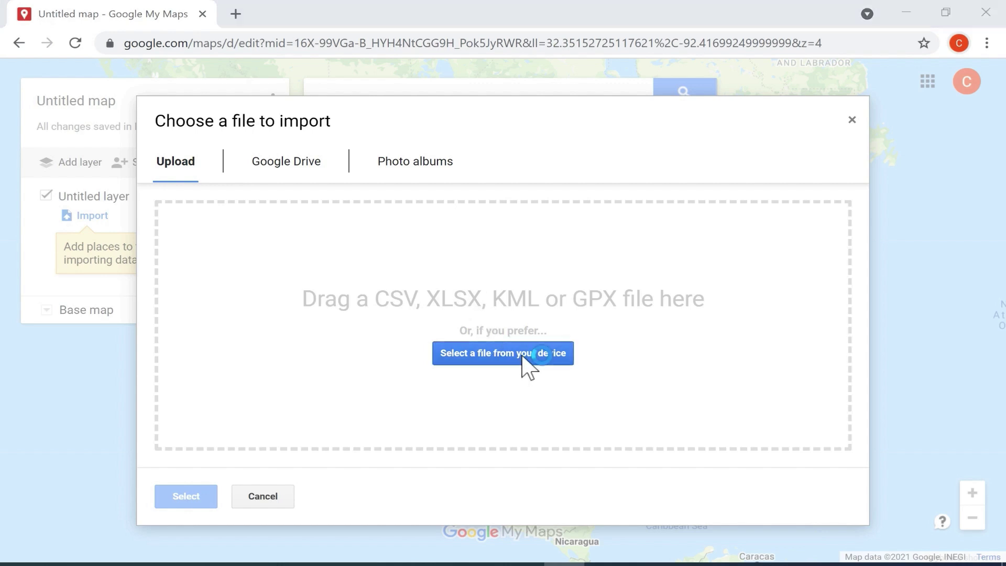
click(67, 217)
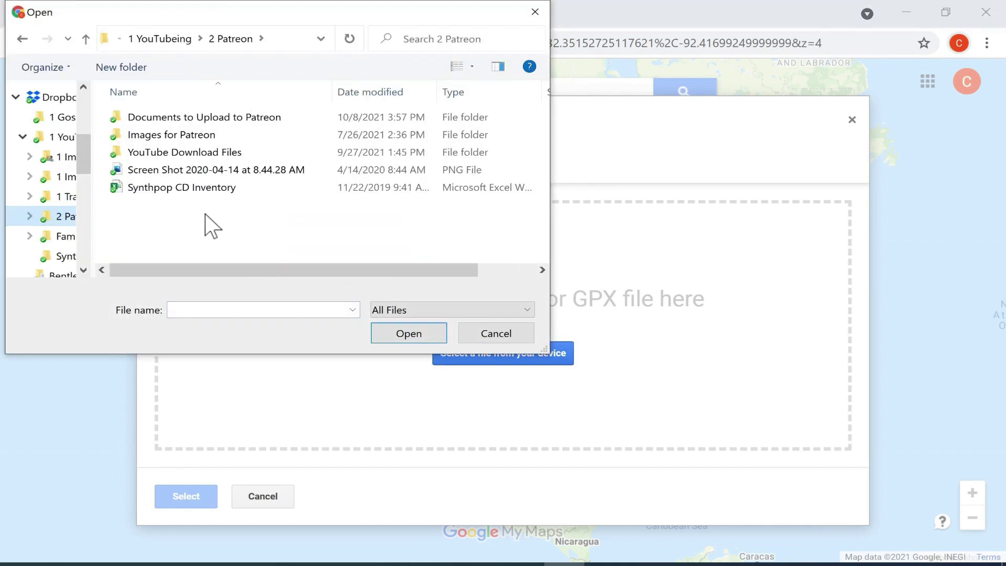
double_click(148, 121)
double_click(154, 120)
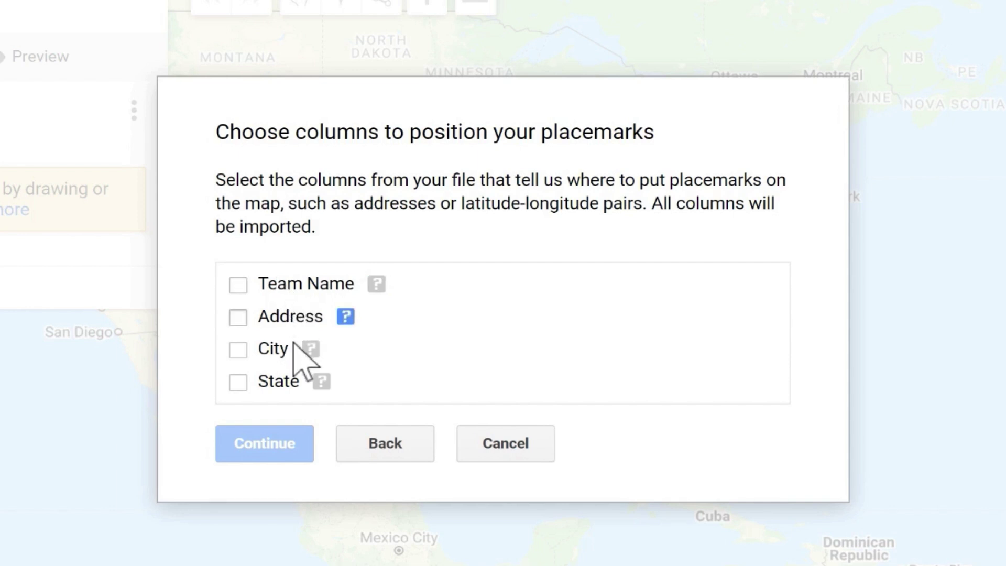
Use the Address, City and State columns to position the placemarks.
click(236, 382)
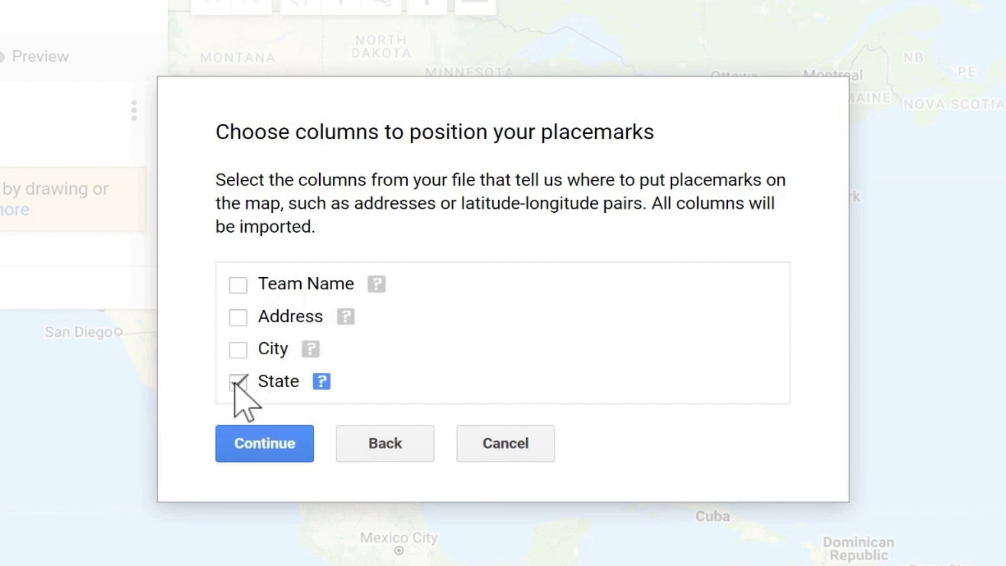
click(238, 349)
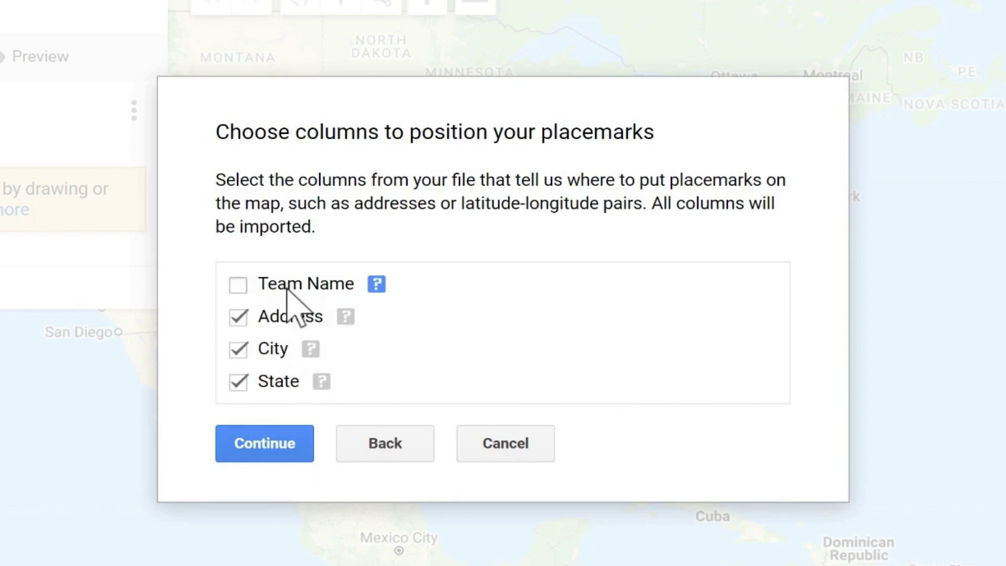
click(286, 445)
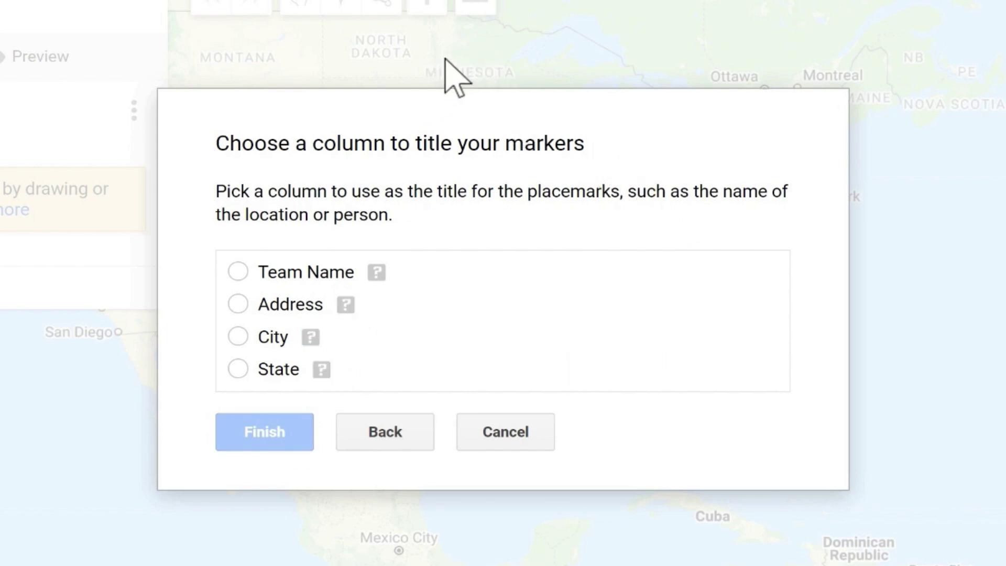
Title the markers by the Team Name column and finish the import.
click(238, 304)
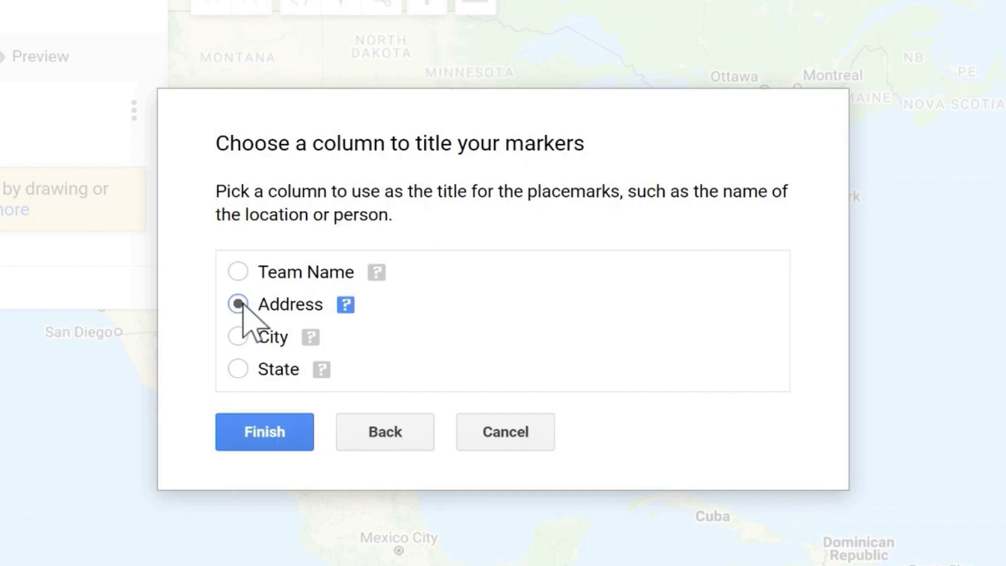
click(239, 272)
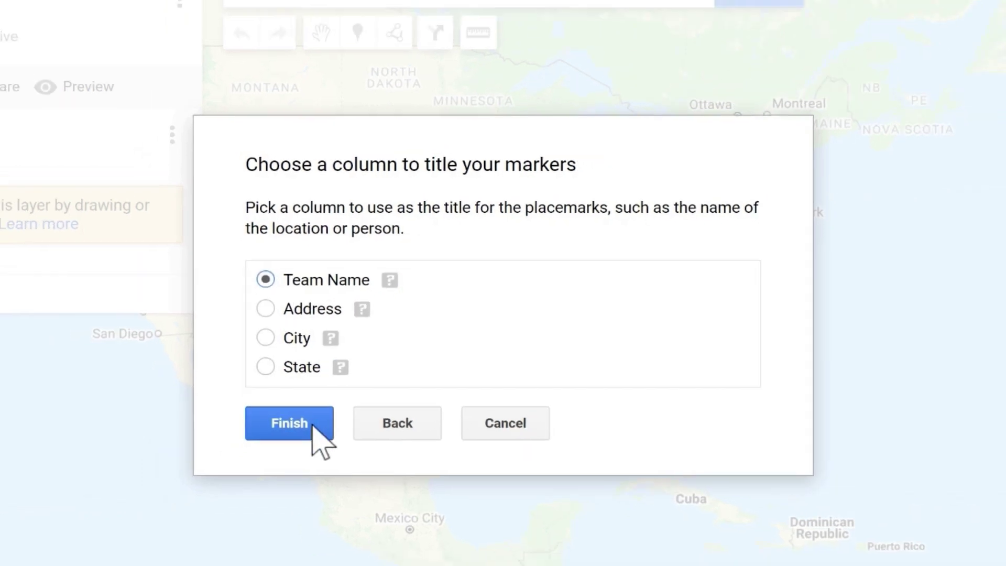
click(313, 429)
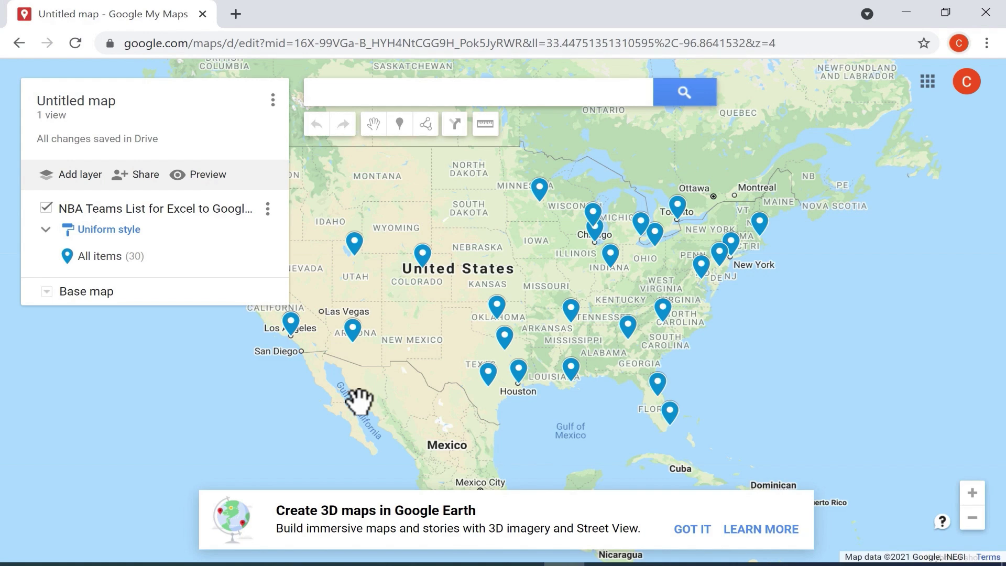
Try several base map styles, including satellite and Light Landmass, and settle on the style with tan land and blue water.
drag(413, 366, 528, 392)
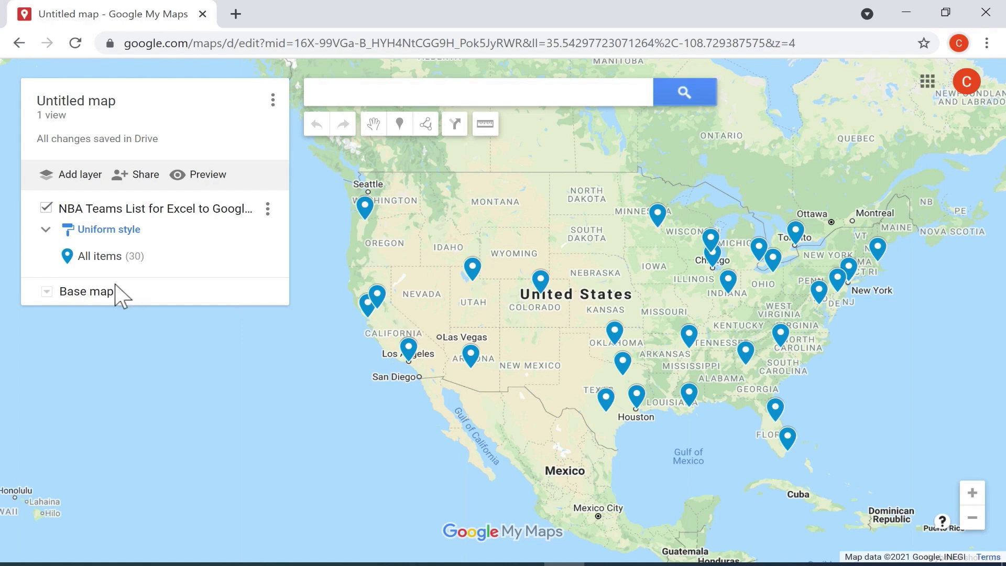
click(47, 294)
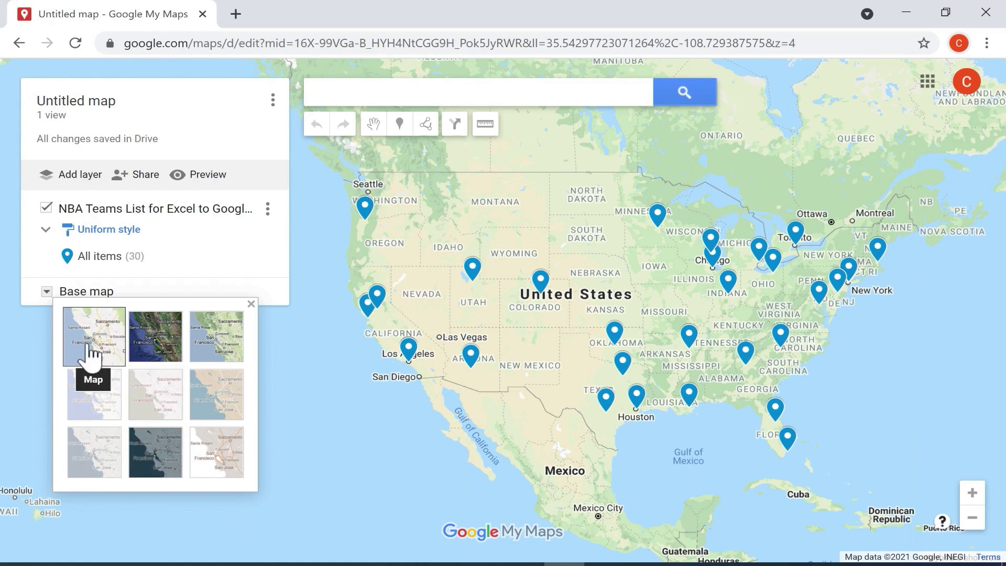
click(153, 352)
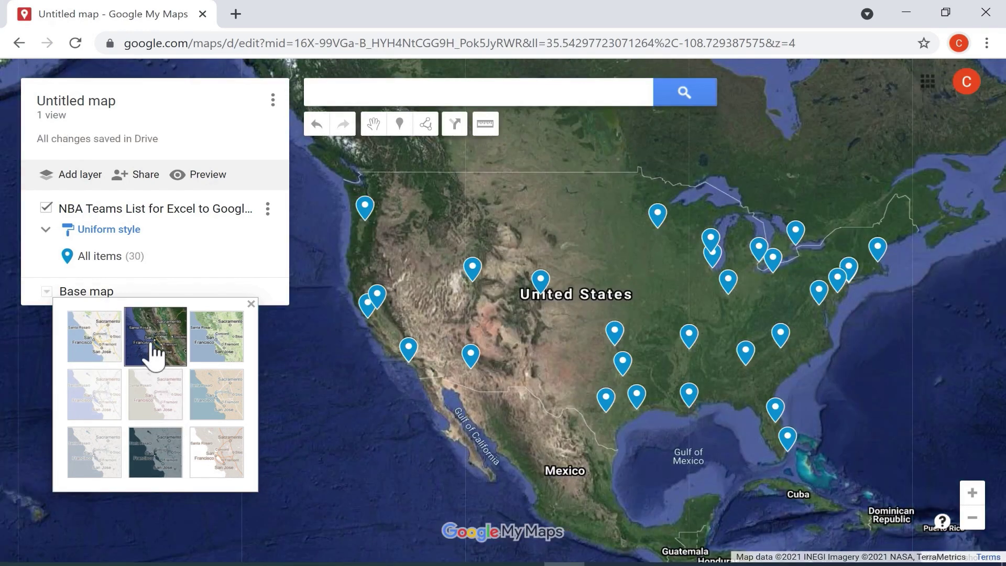
click(215, 373)
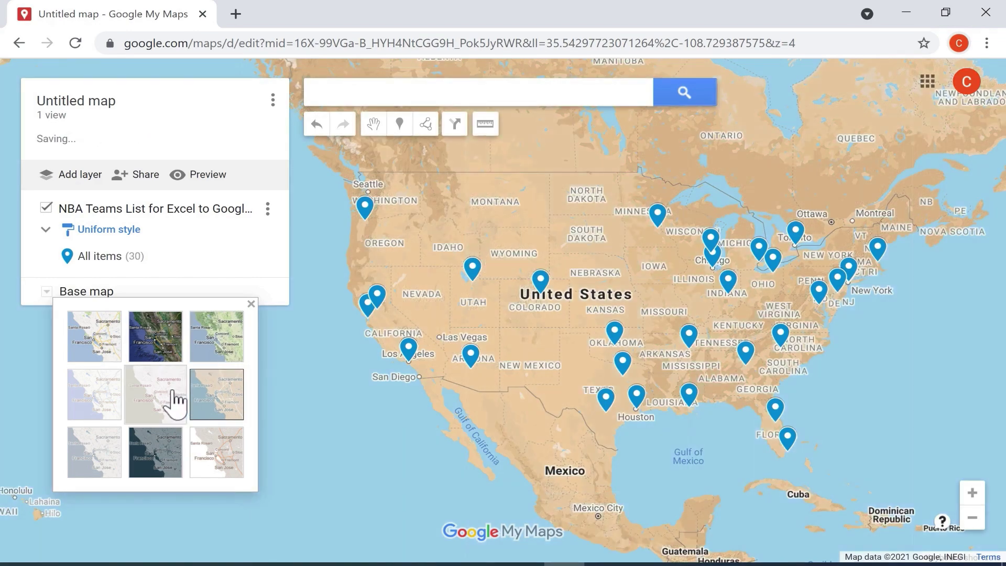
click(168, 399)
click(91, 394)
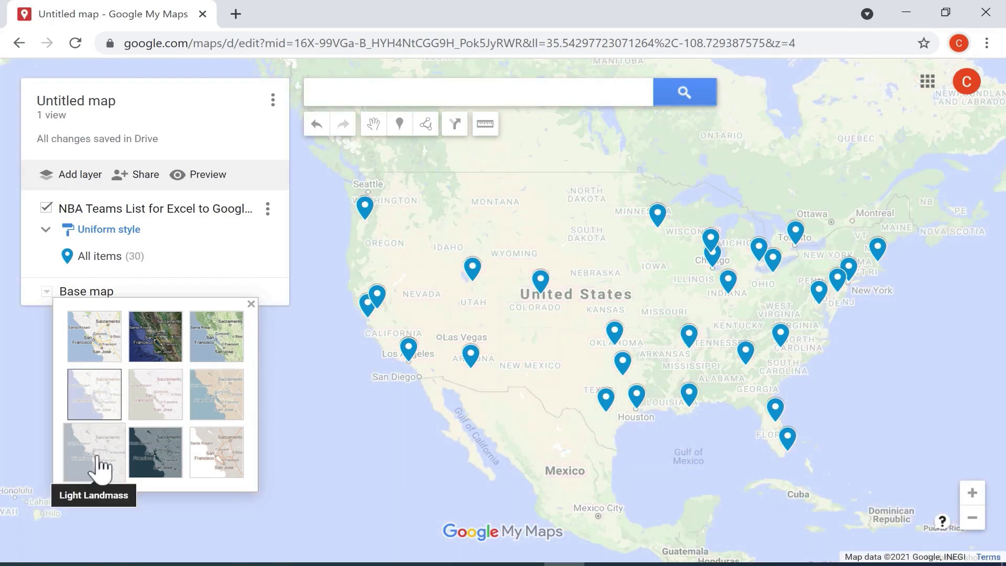
click(101, 464)
click(152, 467)
click(215, 406)
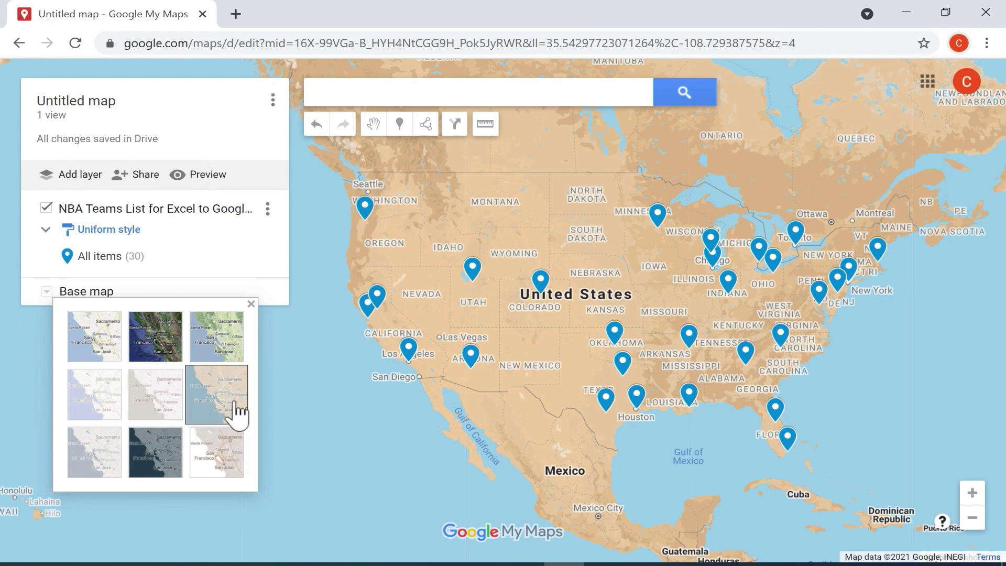
click(252, 304)
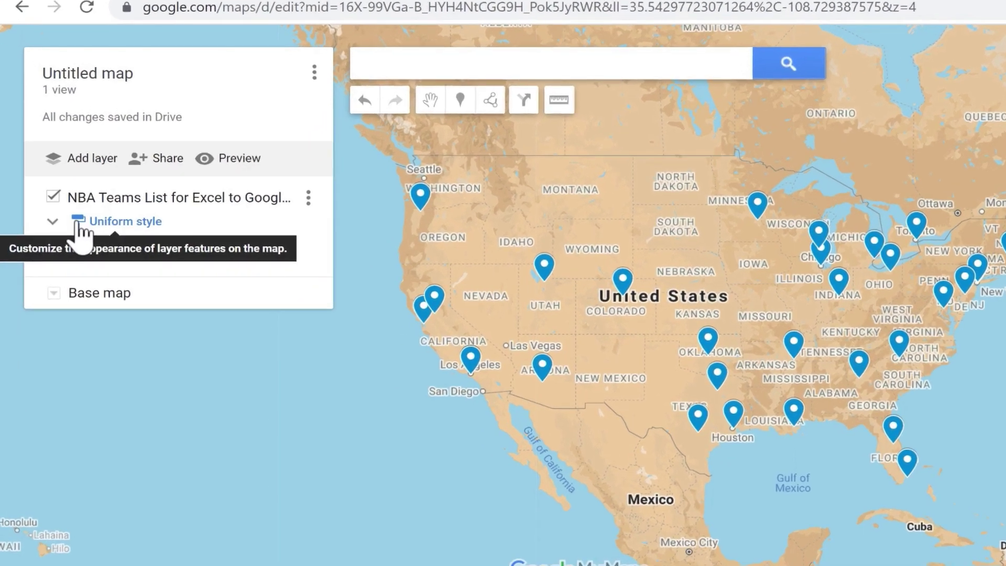
Group the NBA teams layer's places by a sequence of numbers.
click(67, 232)
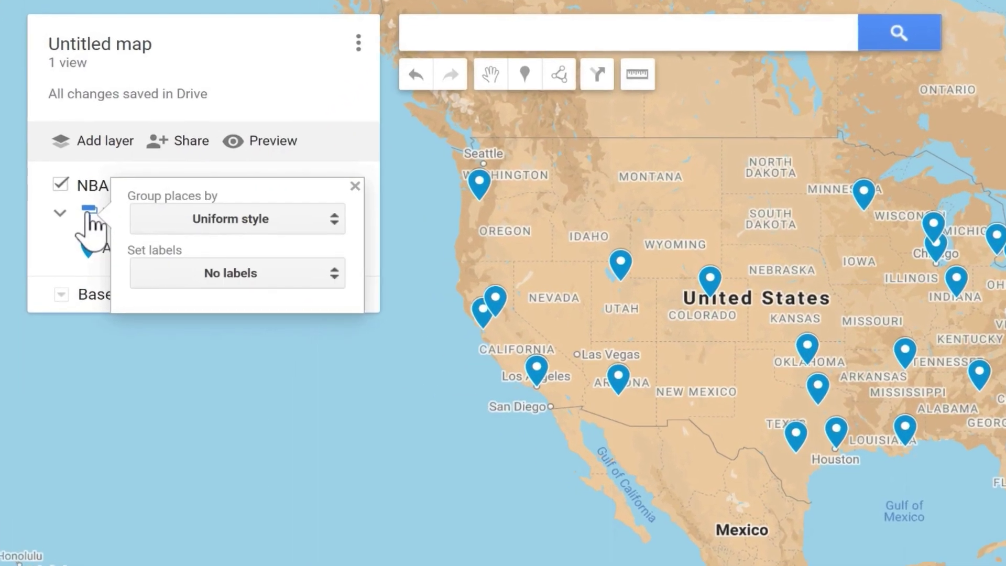
click(281, 227)
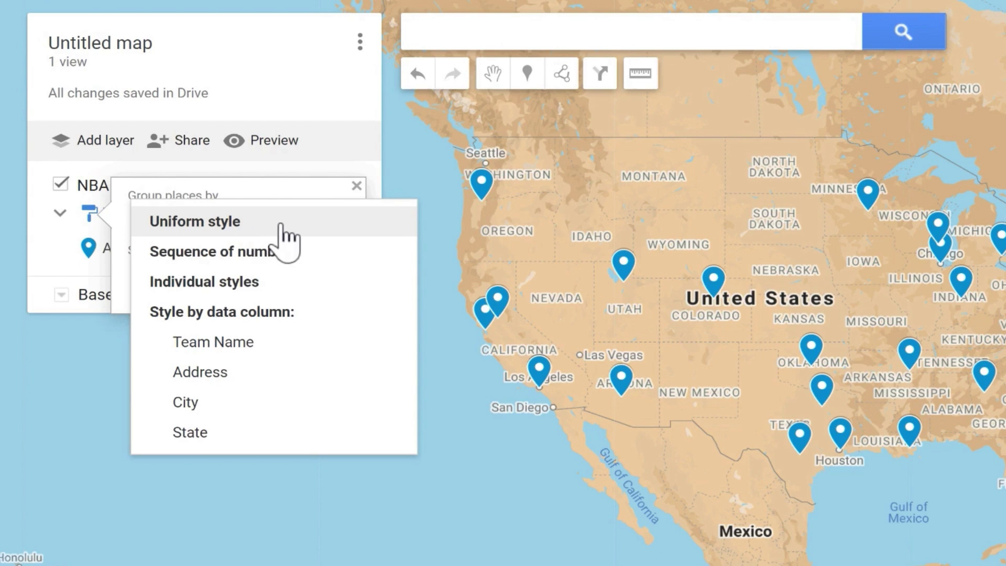
click(287, 254)
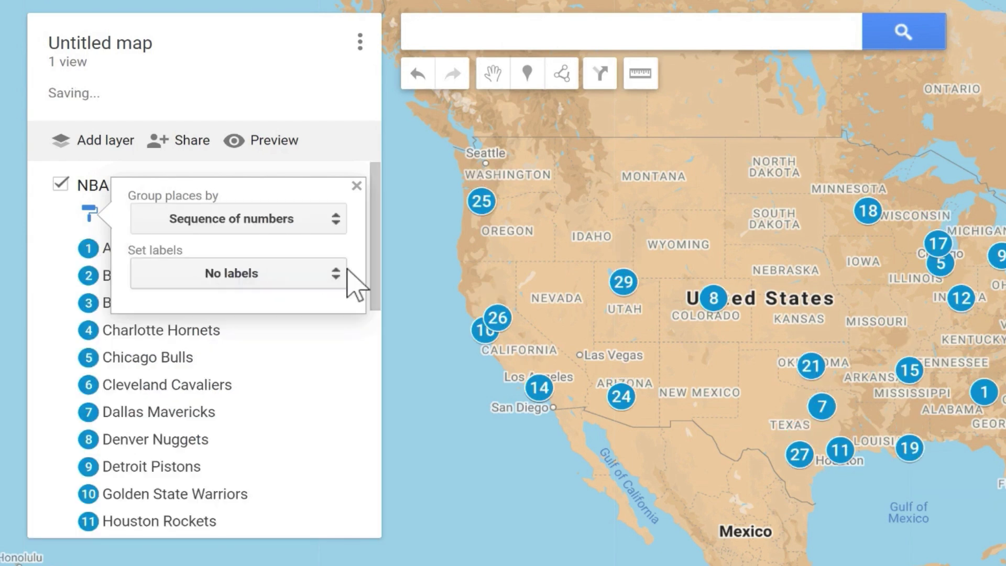
click(430, 380)
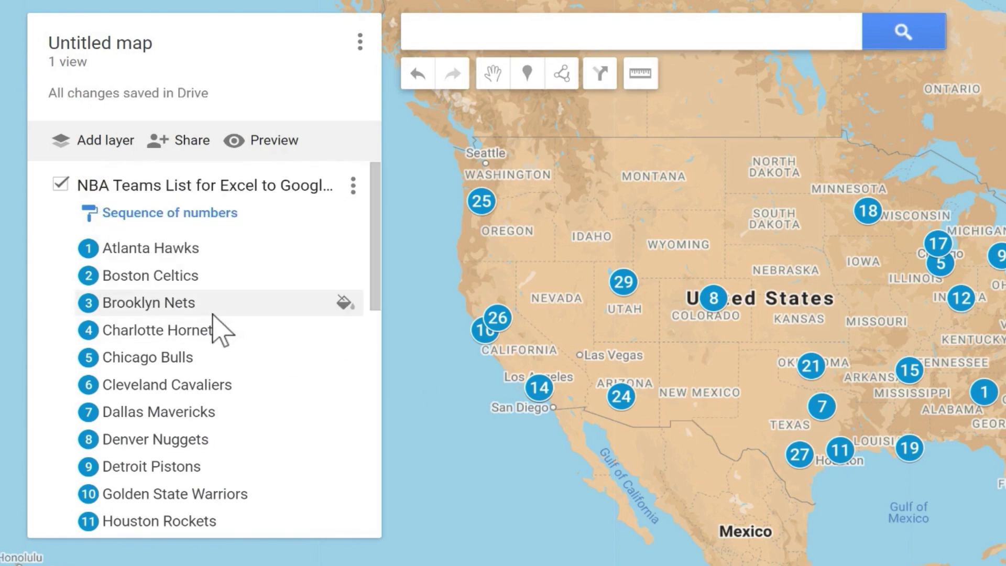
Switch the layer's place grouping to individual styles and select the Charlotte Hornets entry.
click(90, 215)
click(254, 231)
click(254, 231)
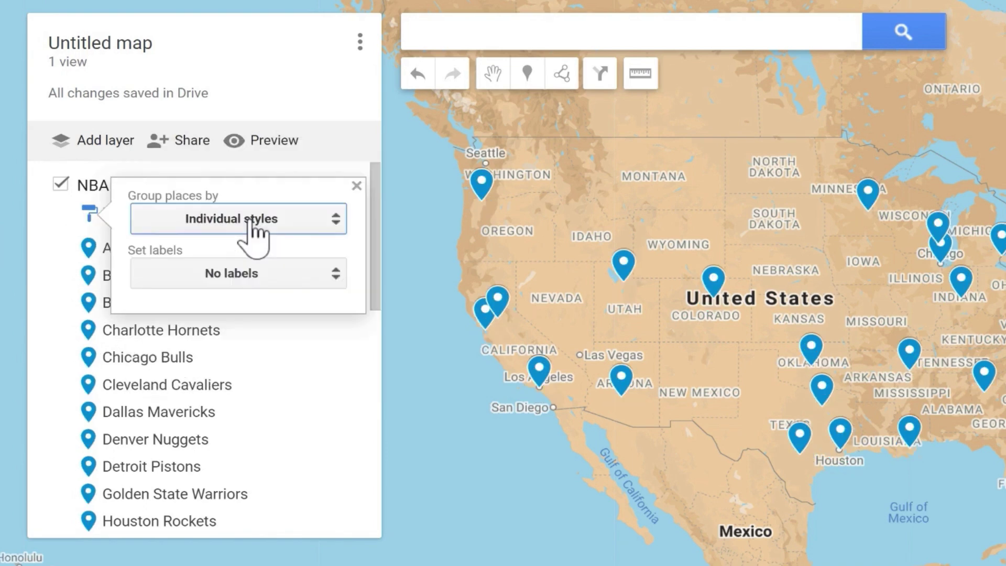
click(221, 331)
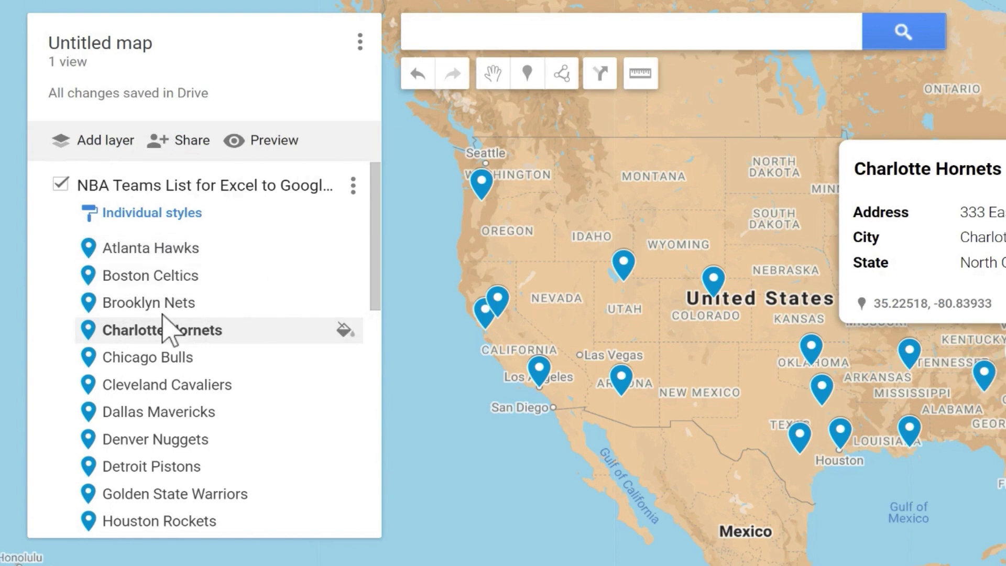
Style the layer's placemarks by the Team Name data column and close the style options.
click(97, 215)
click(152, 218)
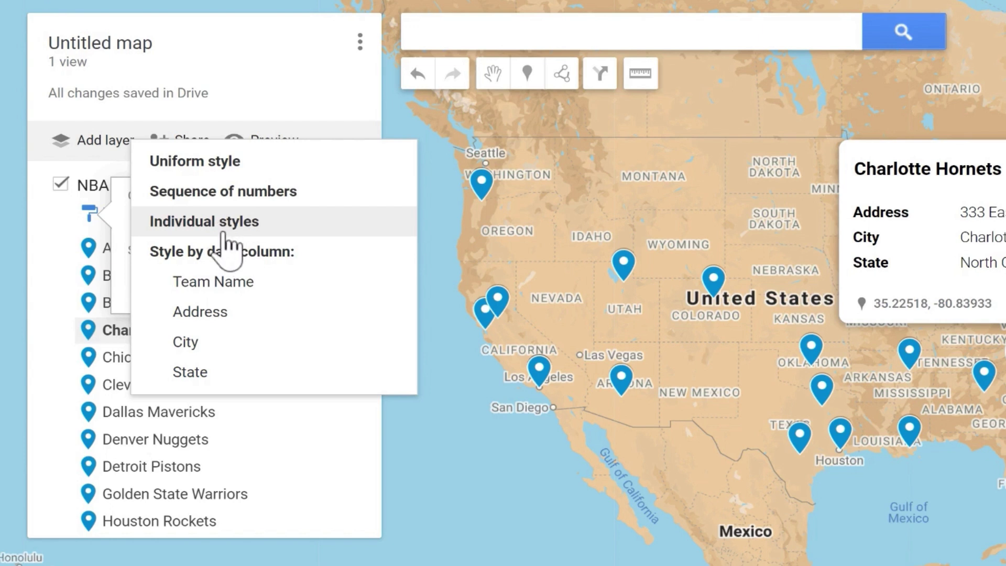
click(242, 286)
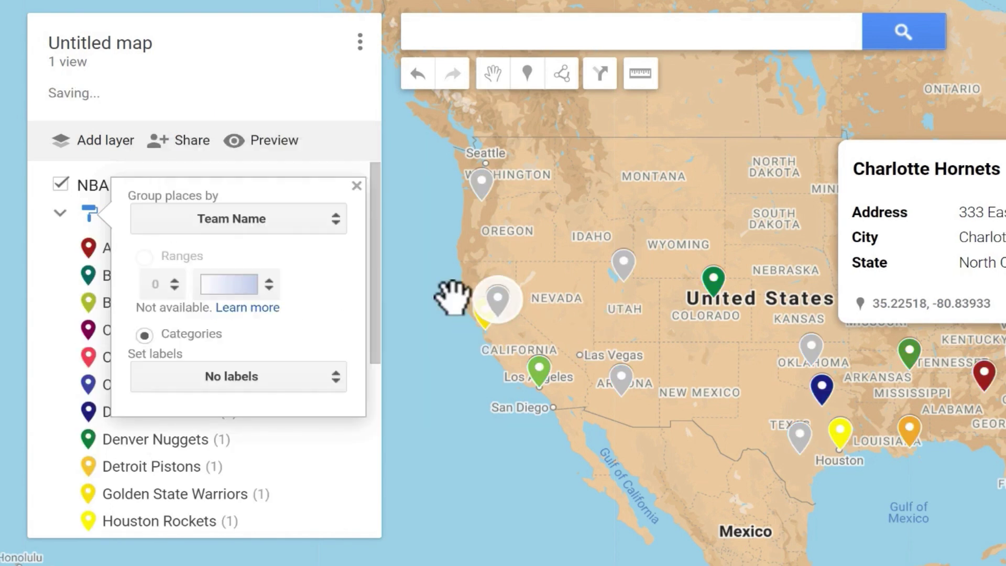
click(849, 314)
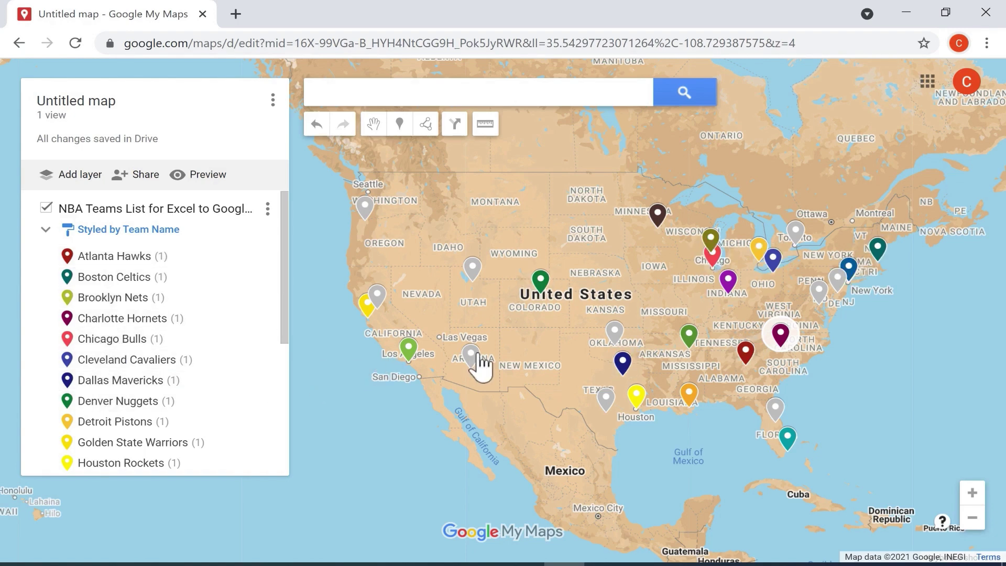
Recolor the Other / No value category red through the Phoenix Suns placemark's style options and check it in the layer list.
drag(286, 312, 285, 458)
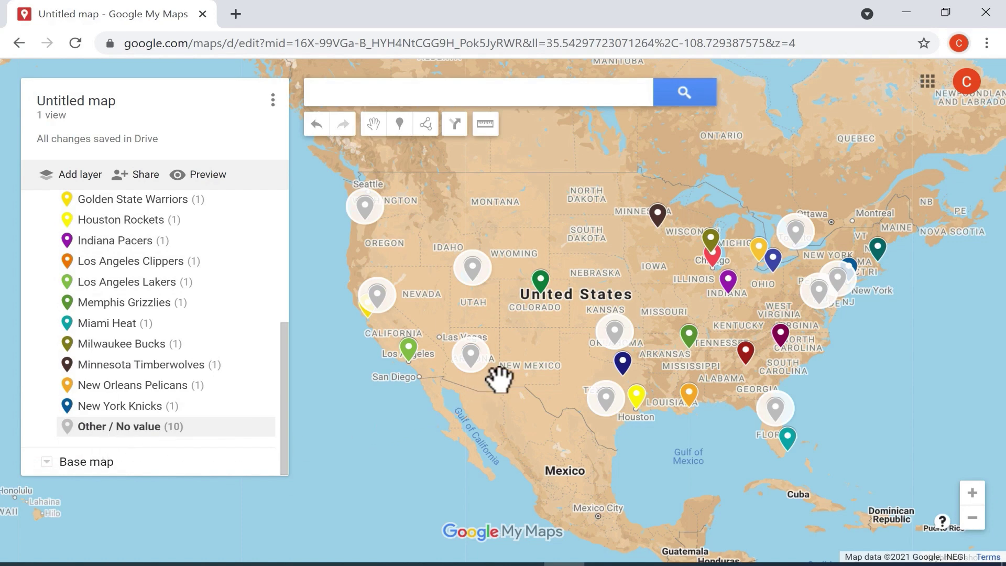
click(470, 357)
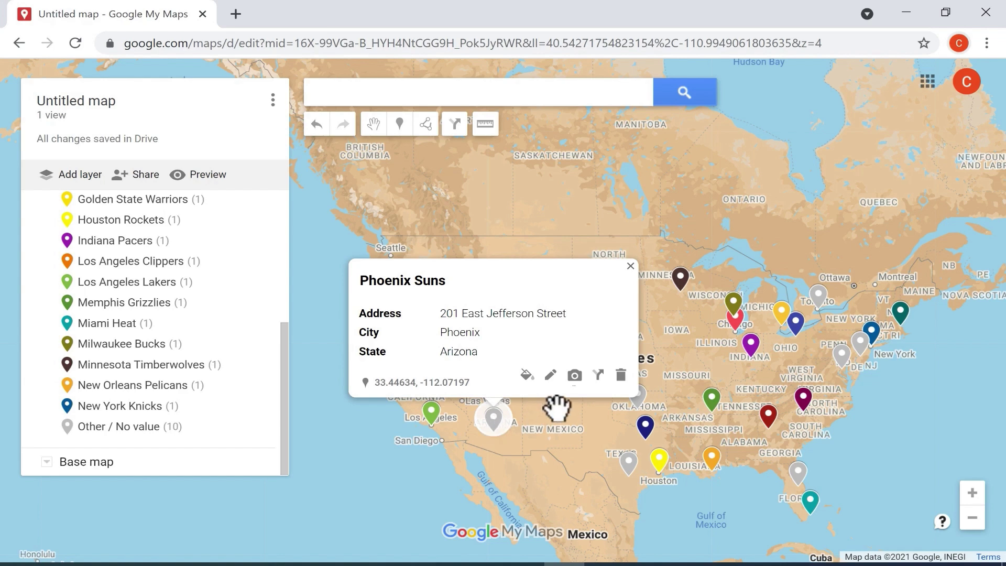
click(526, 375)
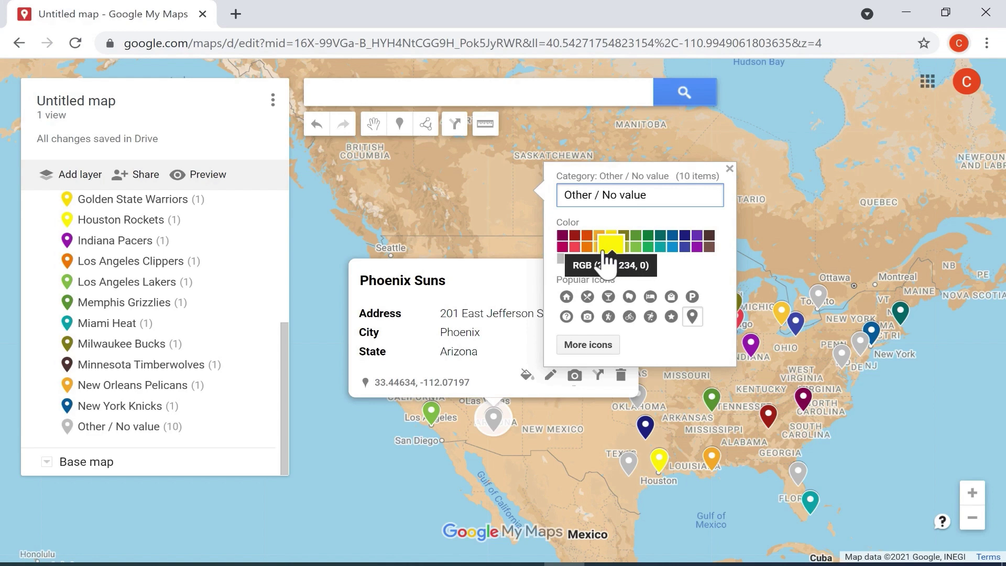
click(575, 247)
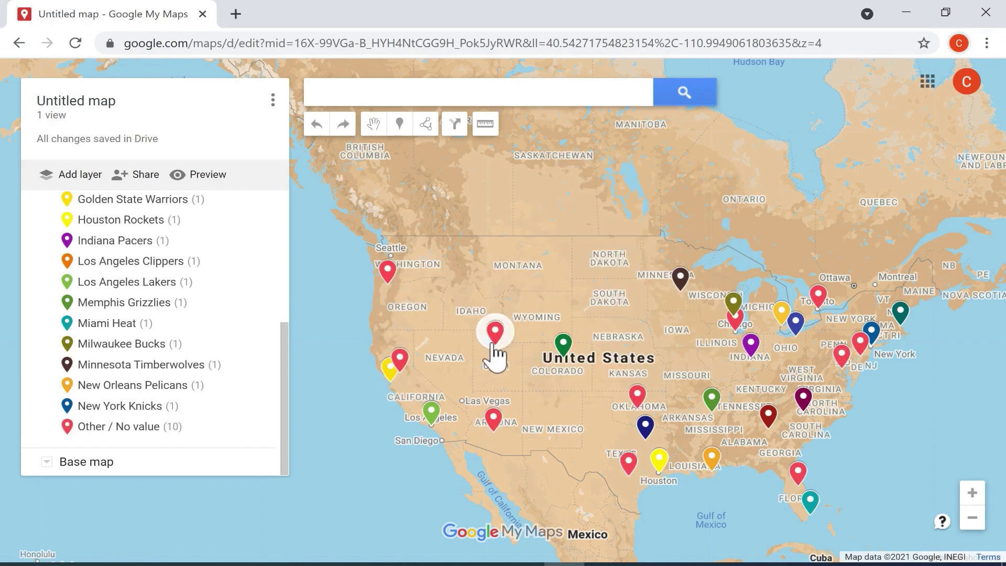
mouse_move(107, 438)
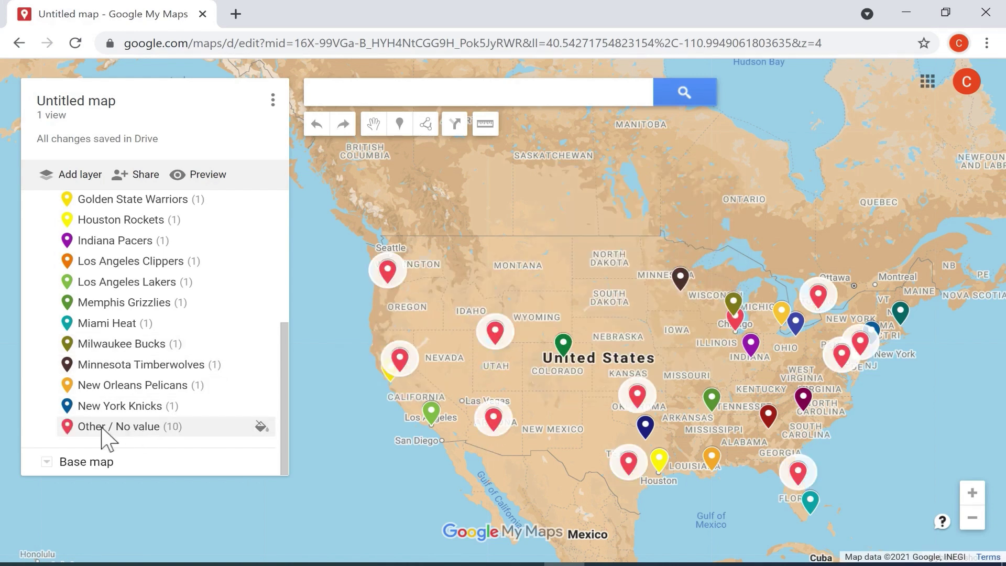
scroll(264, 406, up, 1)
scroll(265, 406, down, 1)
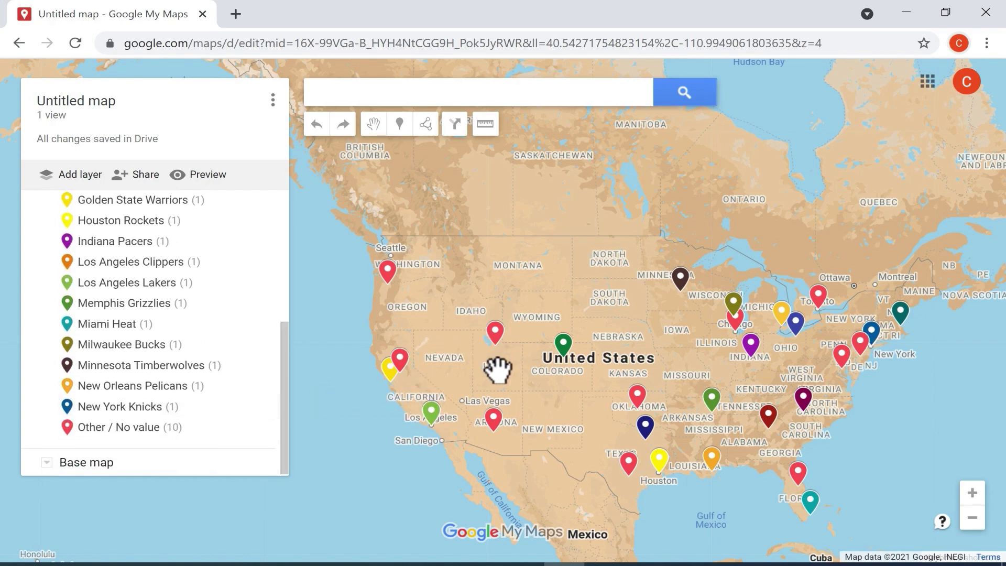
Look over the New York Knicks style options and the Indiana Pacers and Milwaukee Bucks placemark details.
click(871, 332)
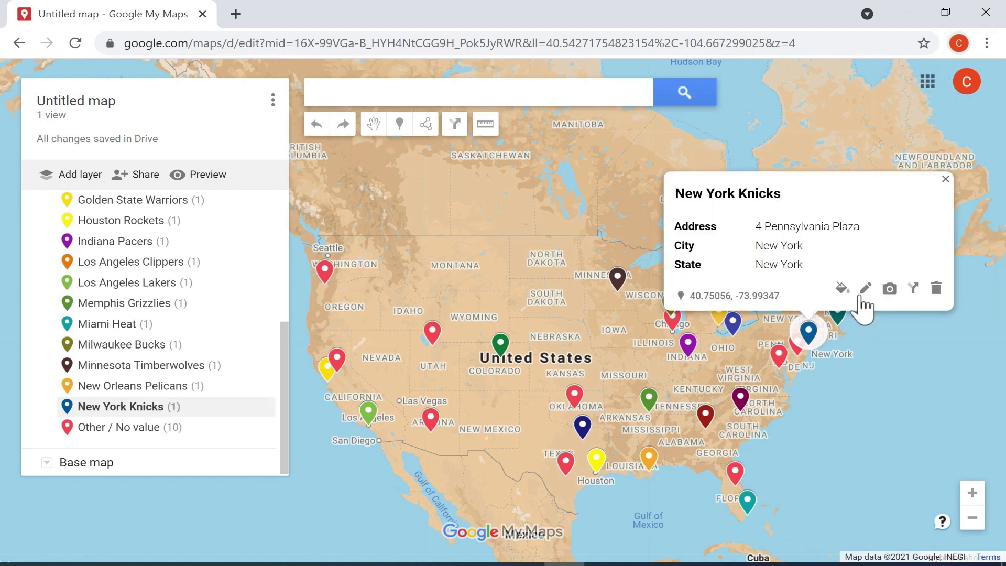
click(843, 288)
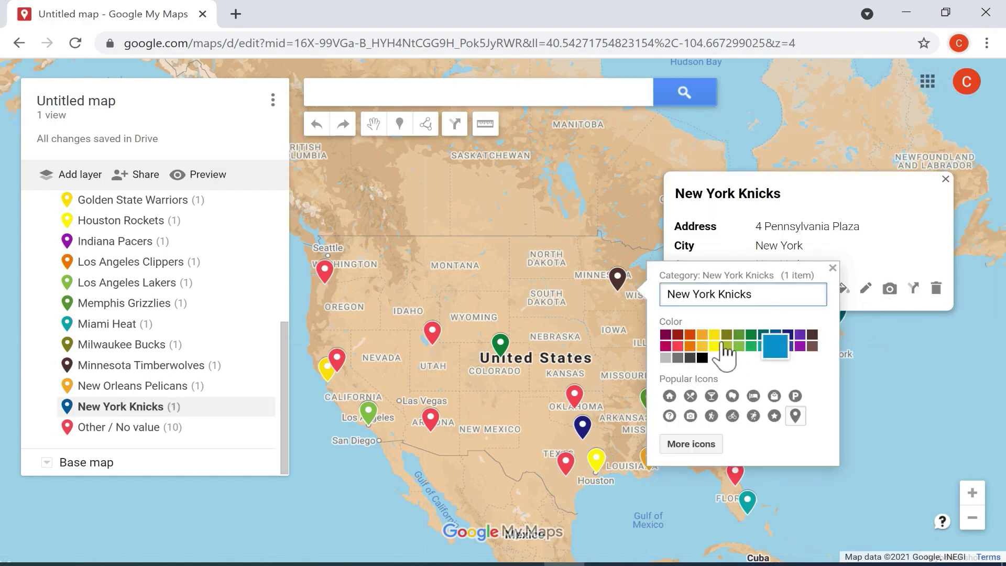
click(495, 427)
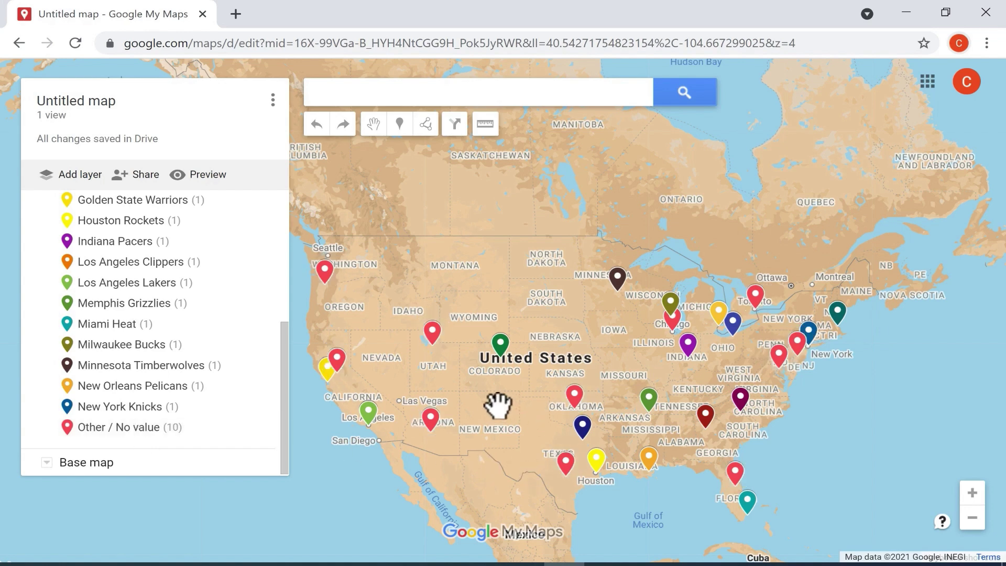
click(689, 344)
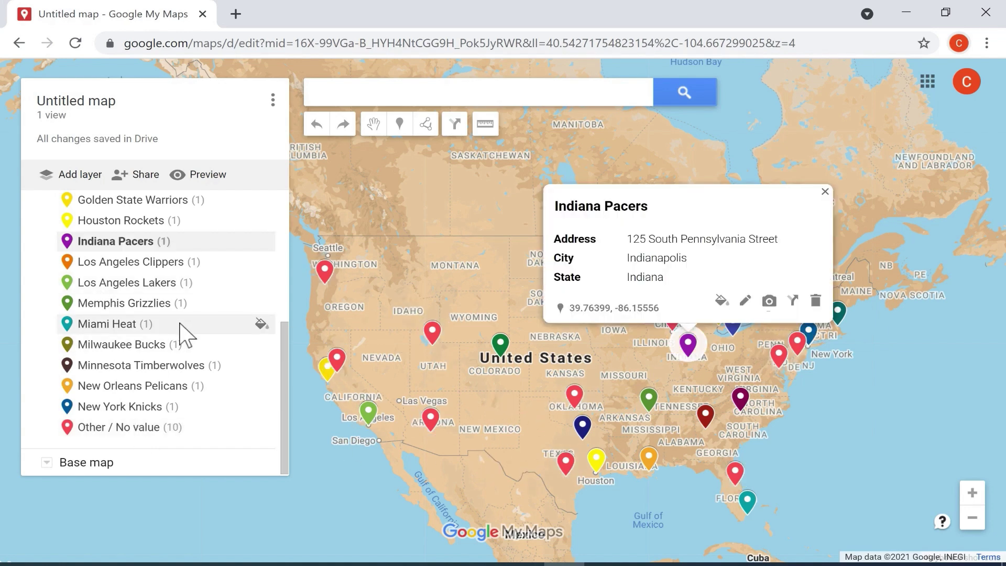
click(117, 345)
Change the Memphis Grizzlies placemark's icon to a star.
click(112, 303)
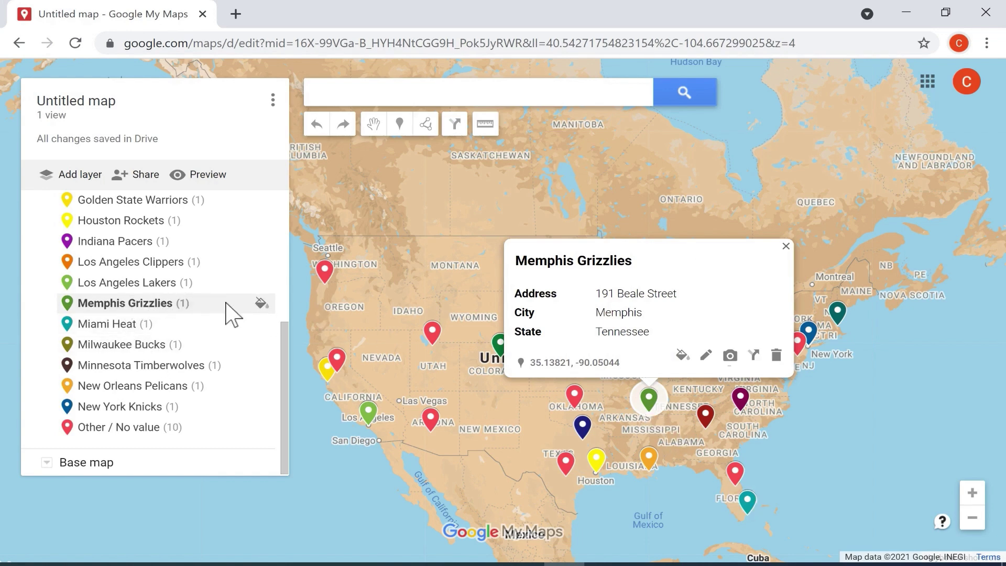
click(261, 303)
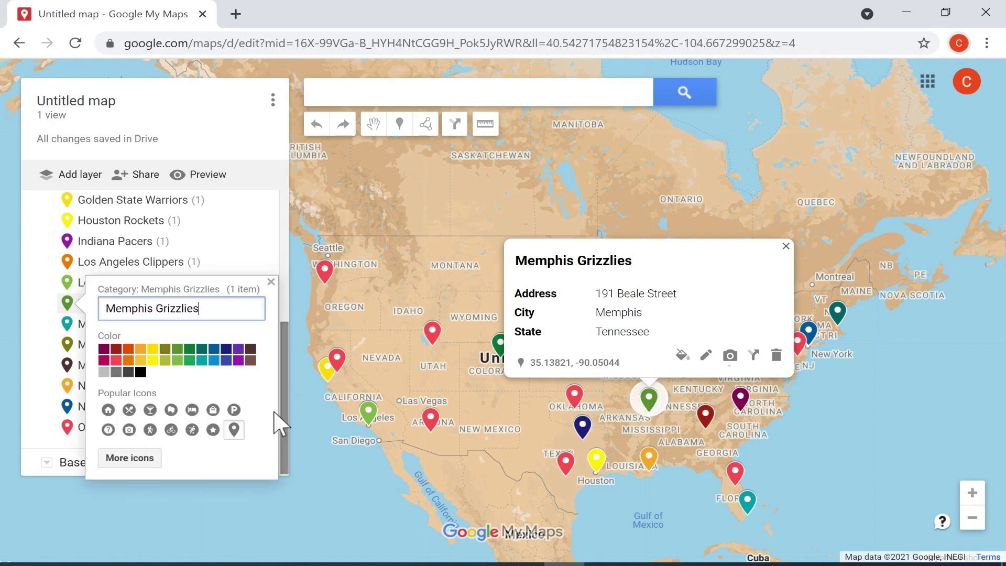
click(213, 430)
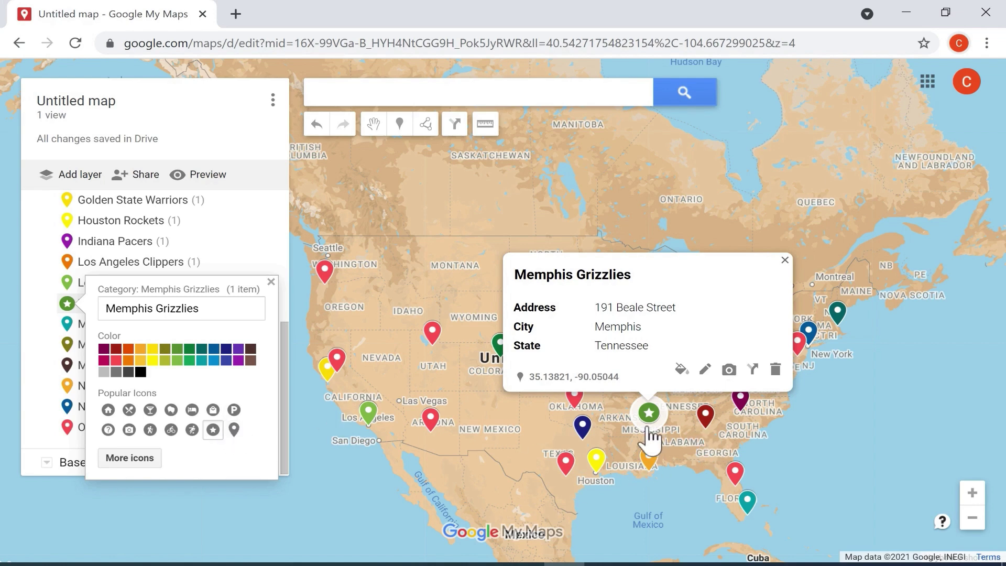
Replace the Memphis Grizzlies icon with the basketball icon found by filtering for "basketball", and close the style options.
click(131, 458)
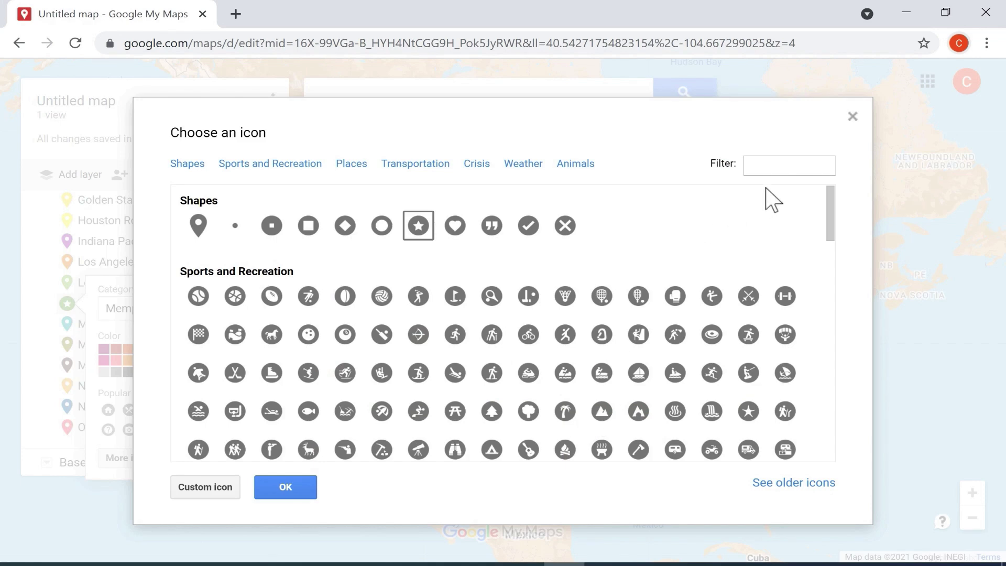
click(779, 168)
text(basketball)
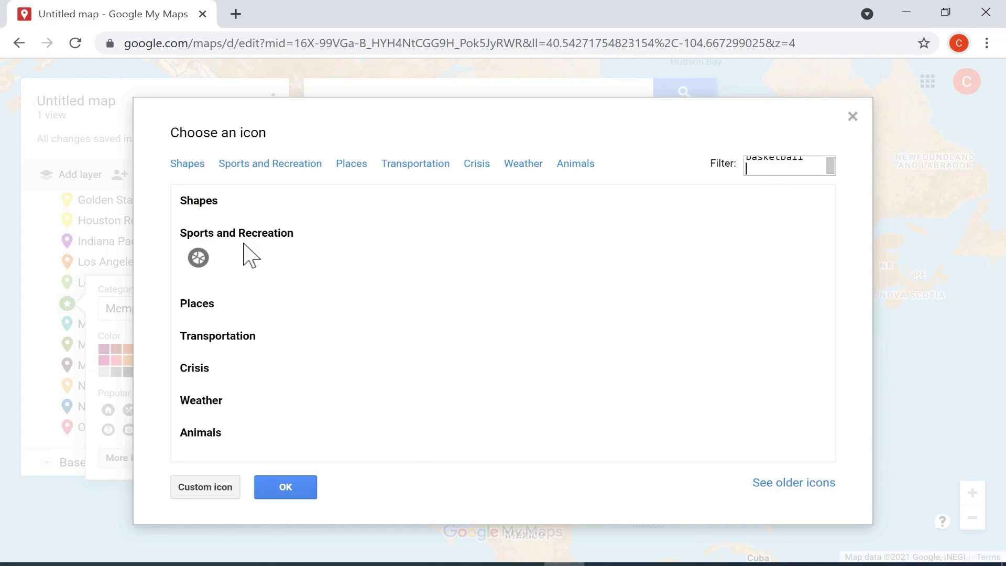
click(198, 258)
click(297, 489)
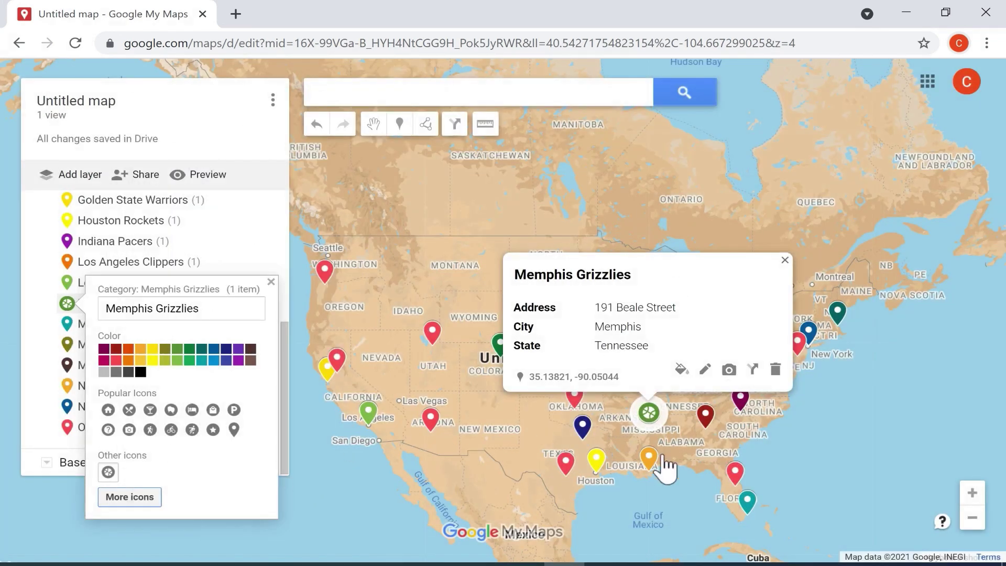
click(631, 456)
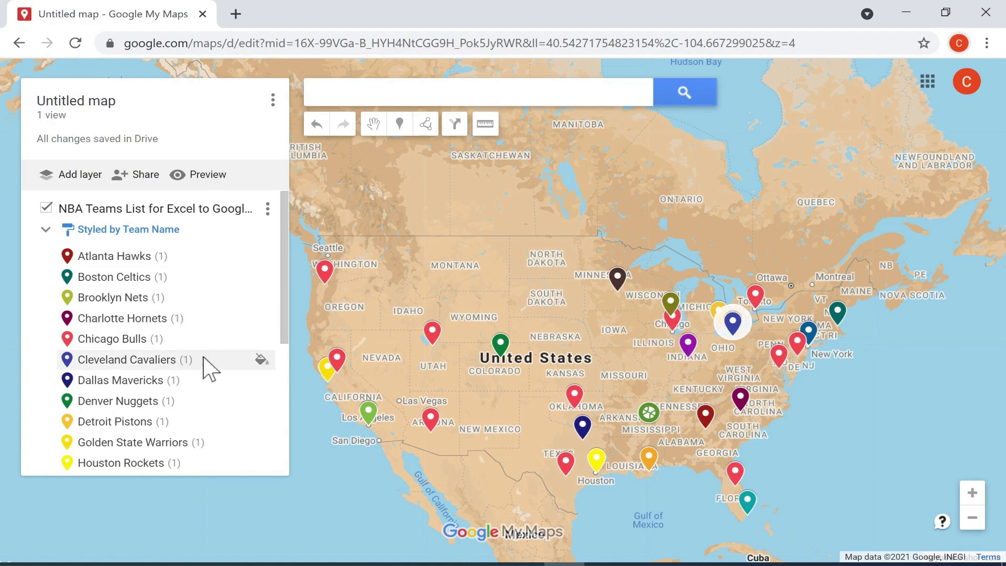
Open the Minnesota Timberwolves placemark, view its color and icon options, and close them without a change.
click(617, 278)
click(634, 314)
click(619, 280)
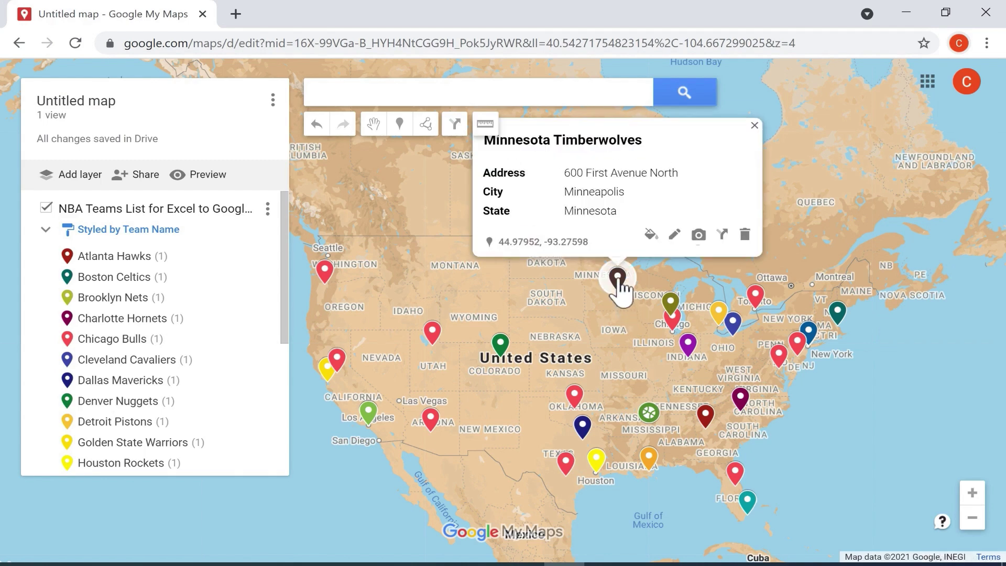
click(651, 234)
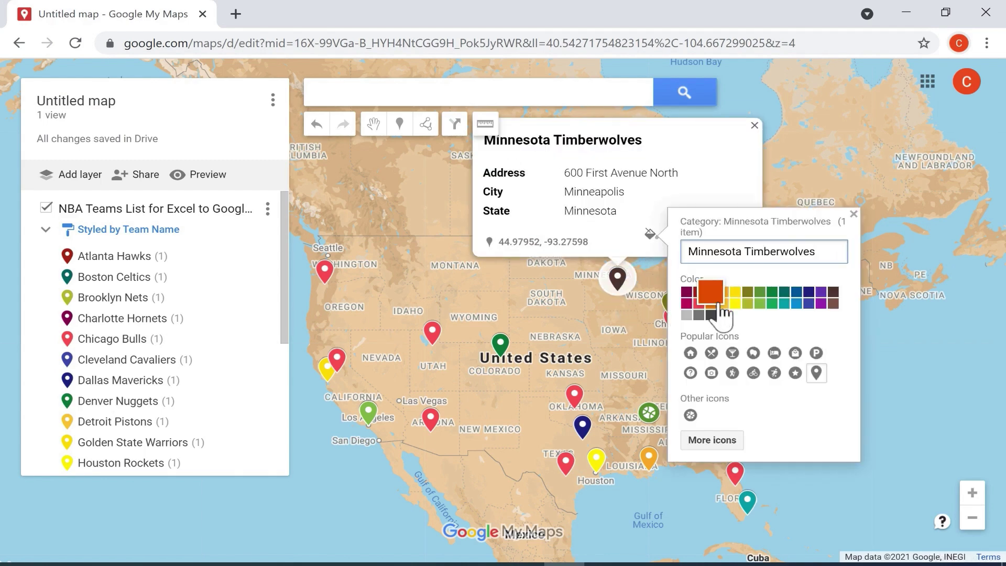
click(628, 234)
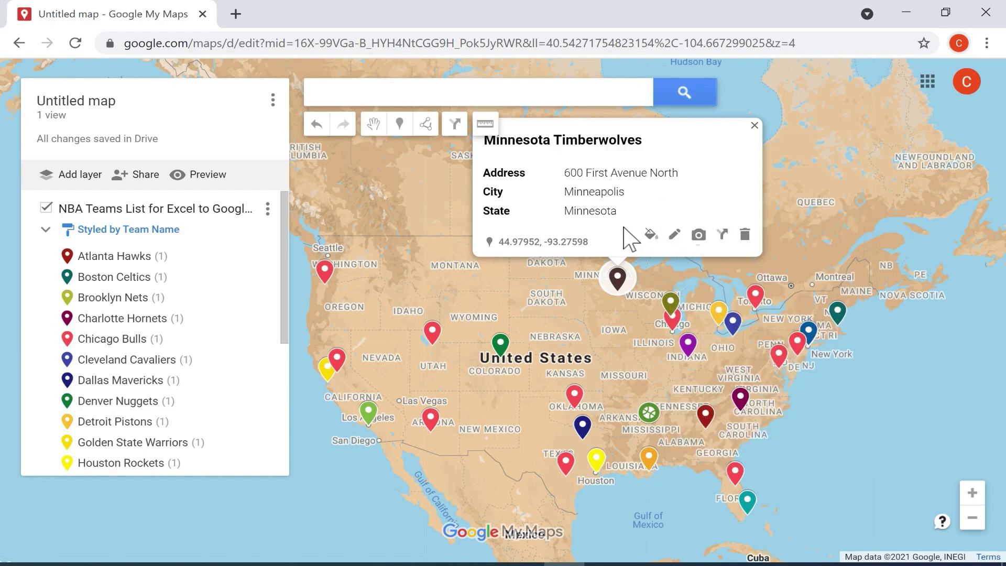
Hide the Address field in the Minnesota Timberwolves details and save, restoring the field with a second edit.
click(676, 236)
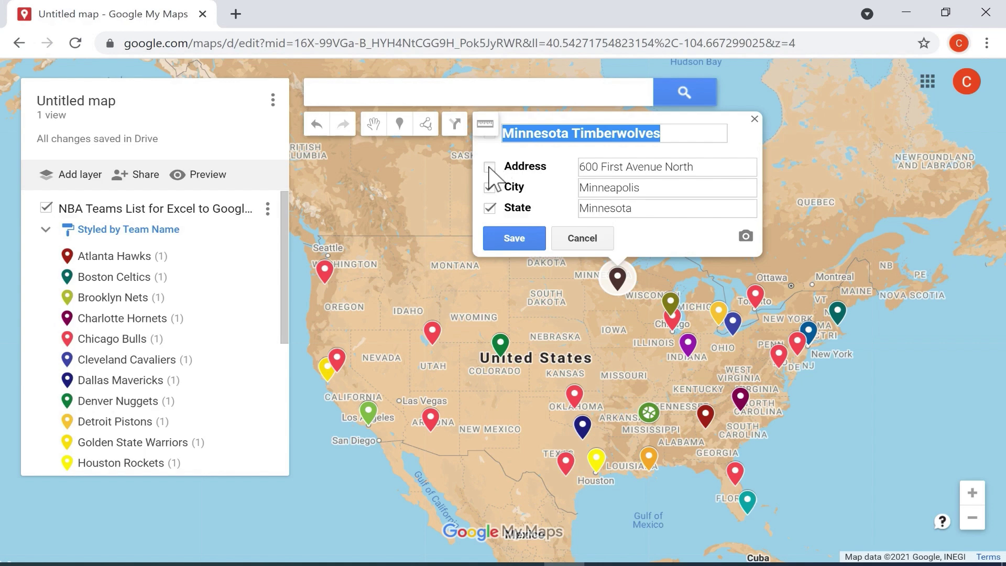
click(514, 238)
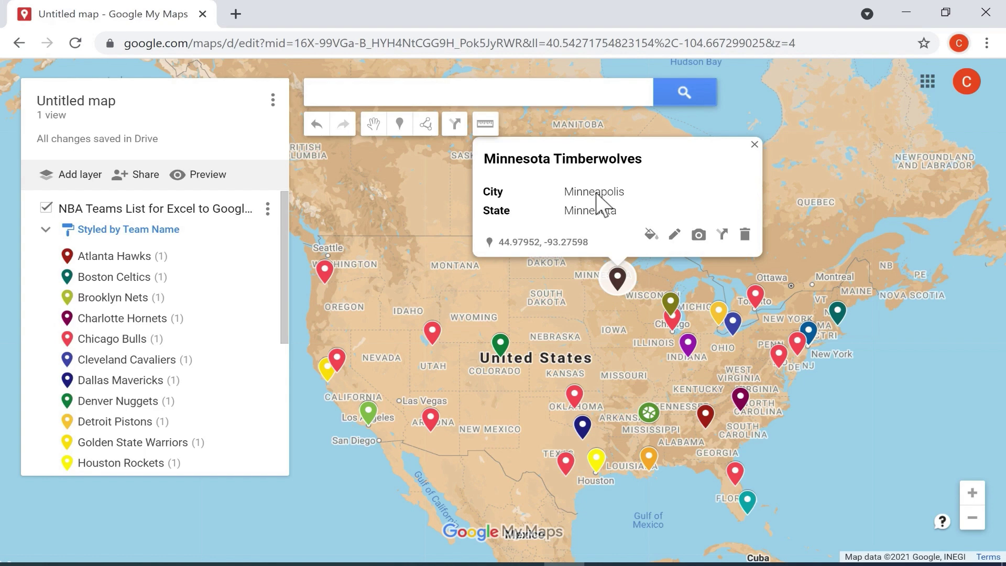
click(675, 235)
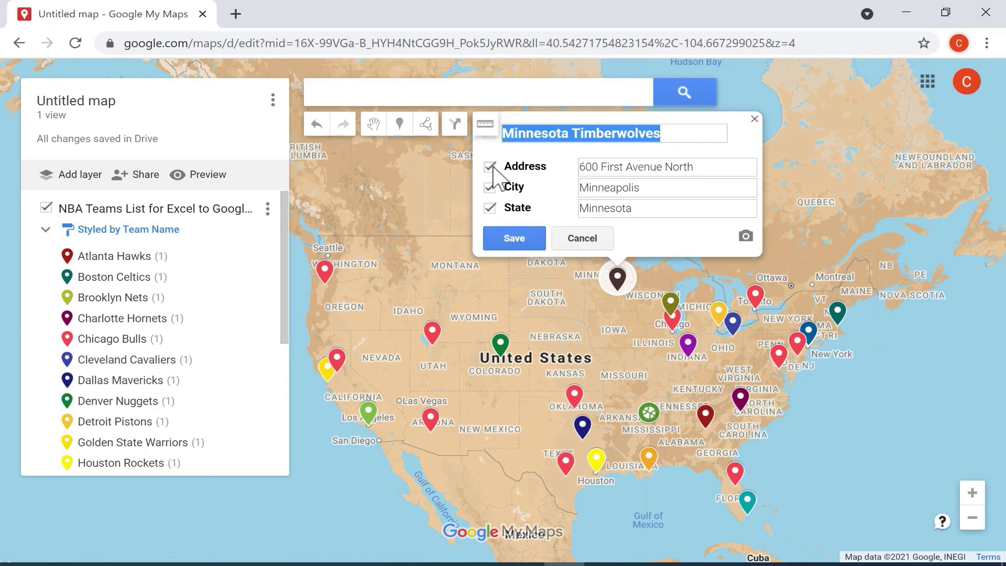
click(514, 238)
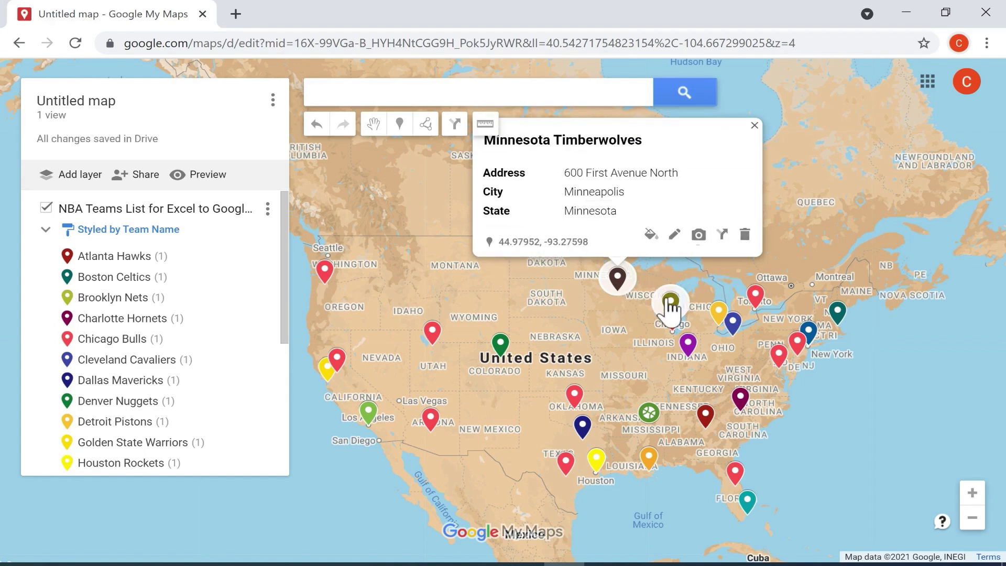
View the image and video upload options for the Minnesota Timberwolves placemark, cancel, and close its details.
click(700, 239)
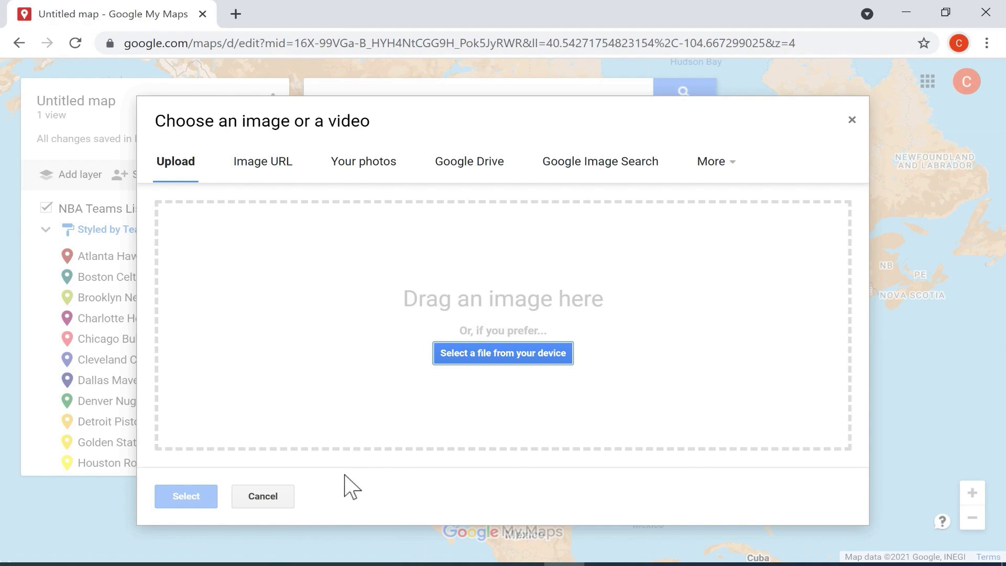
click(277, 500)
click(539, 253)
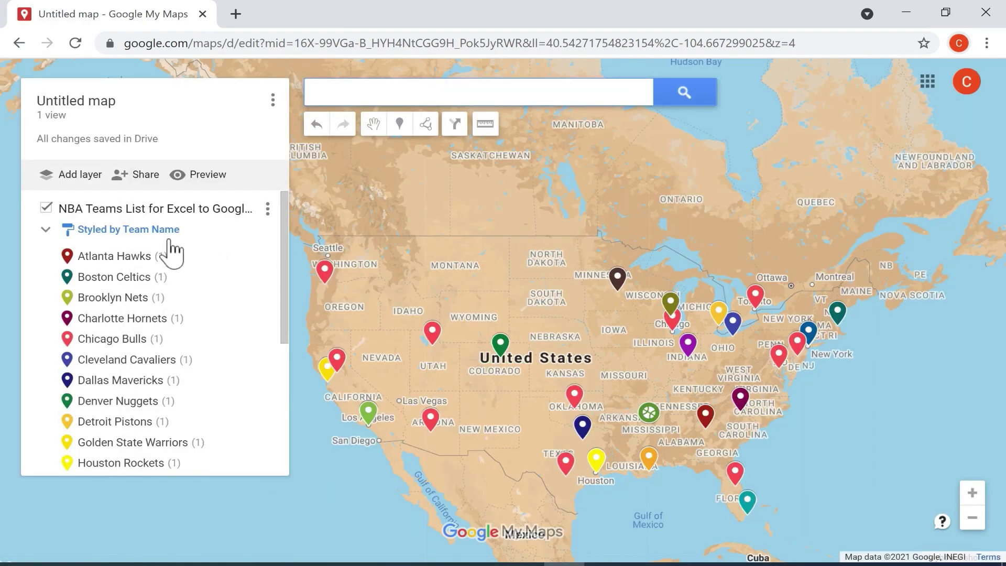
Label the NBA teams layer's placemarks by Team Name and inspect the labels on the map.
click(76, 233)
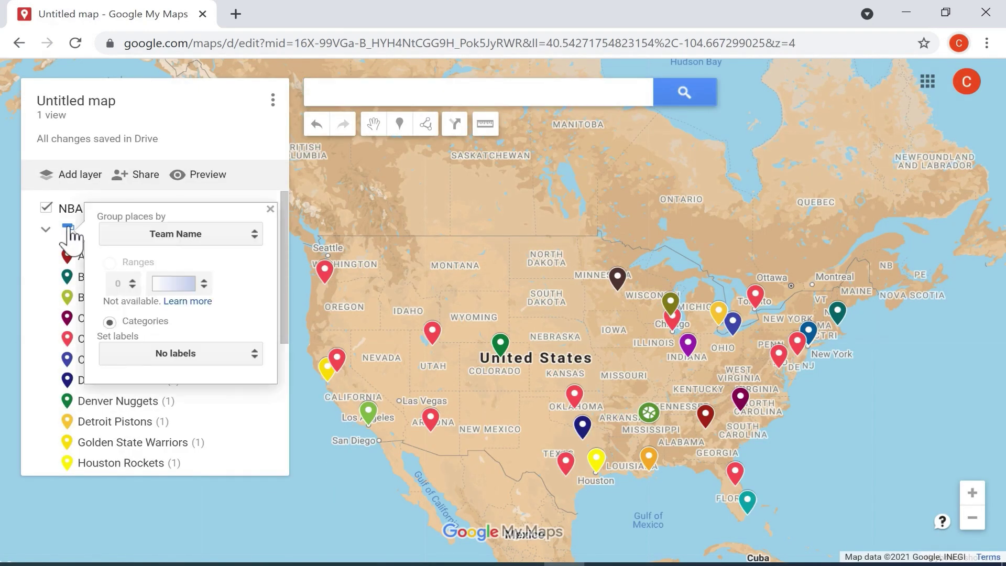
click(70, 240)
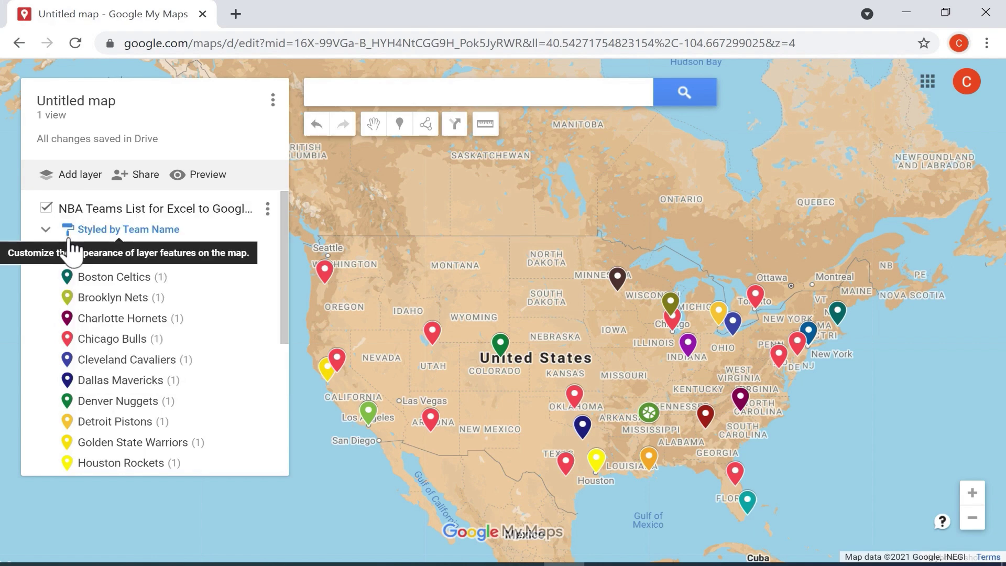
click(71, 239)
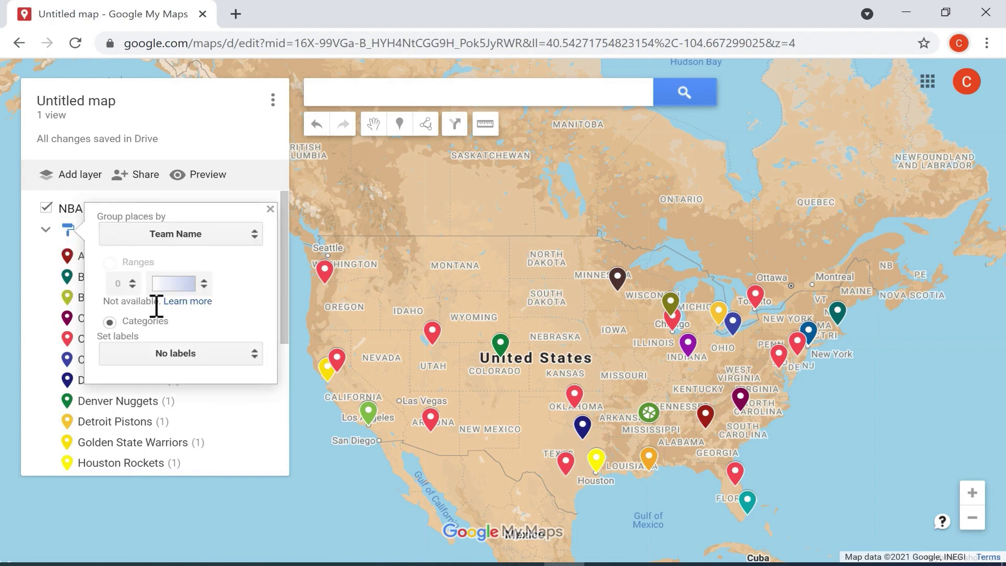
click(219, 365)
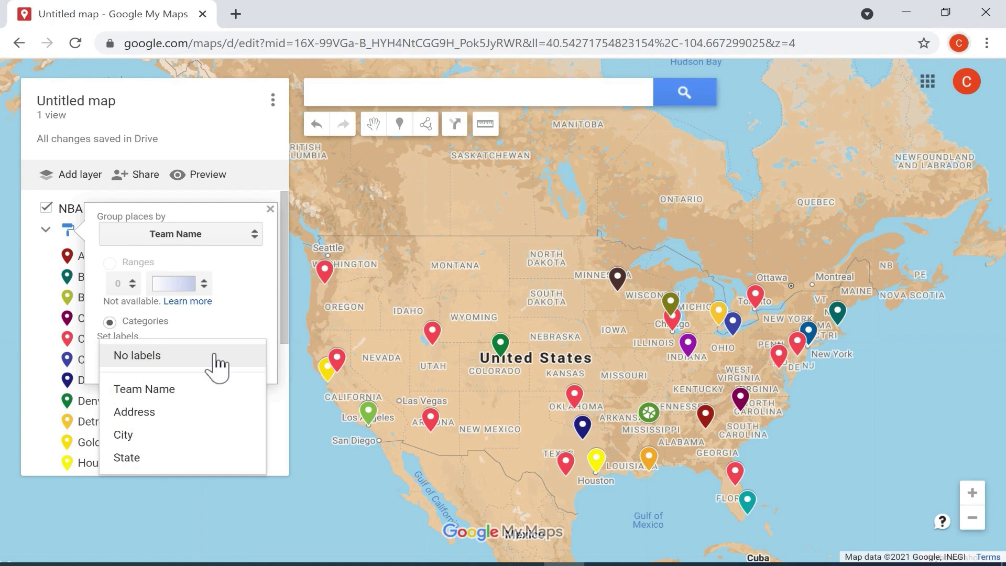
click(193, 392)
scroll(476, 385, up, 2)
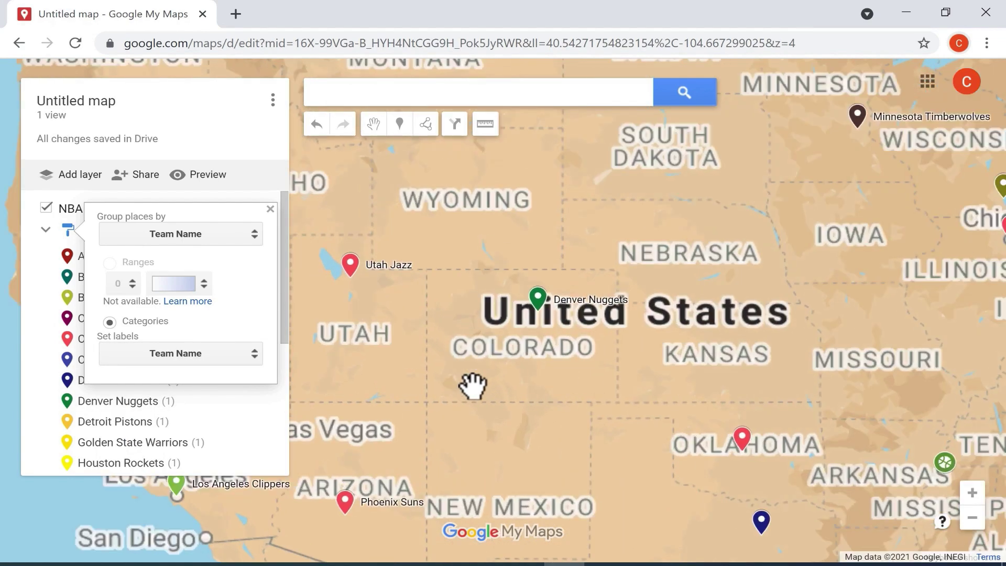
scroll(473, 387, down, 2)
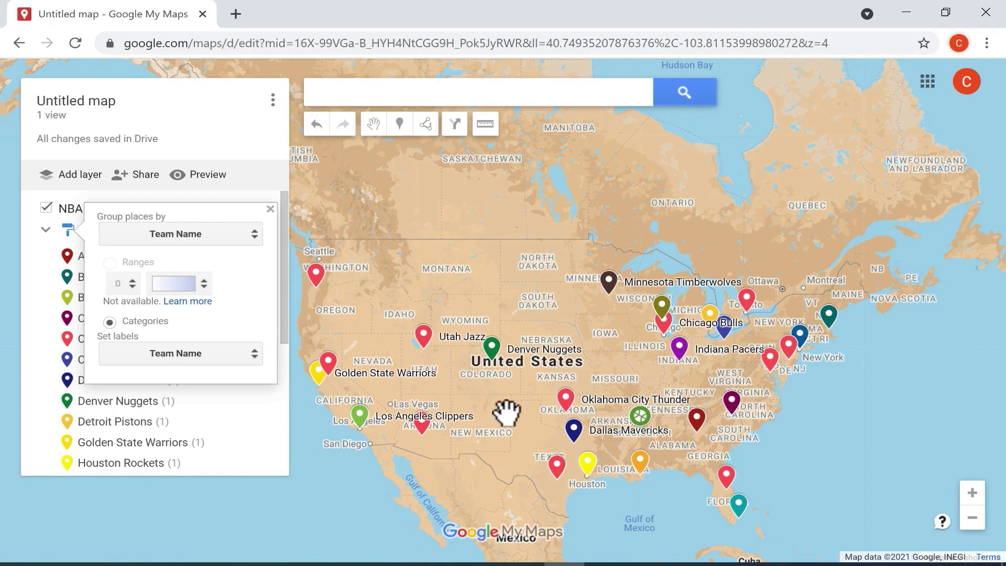
Try Address and State as the layer's placemark labels and settle on City.
click(210, 356)
click(218, 383)
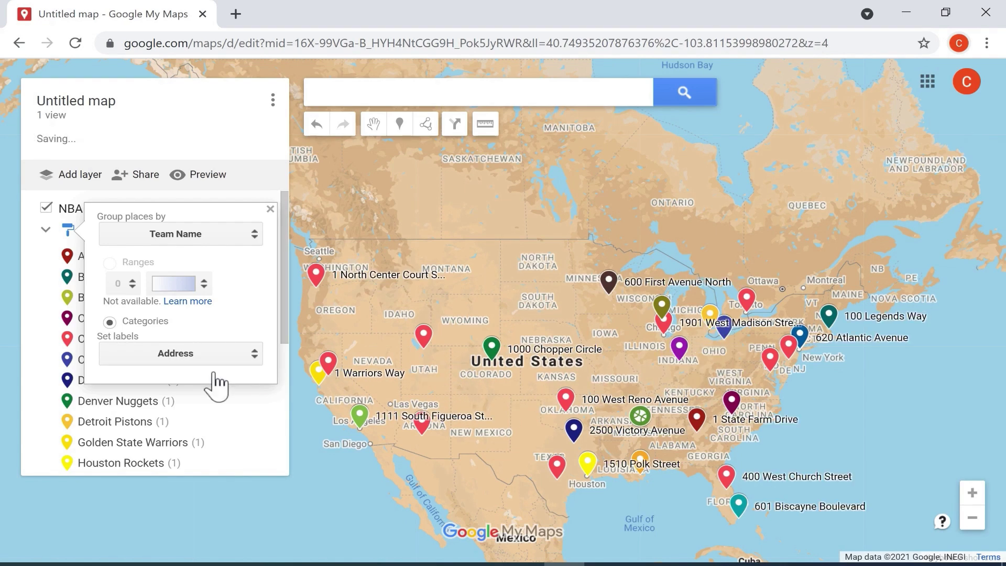
click(212, 362)
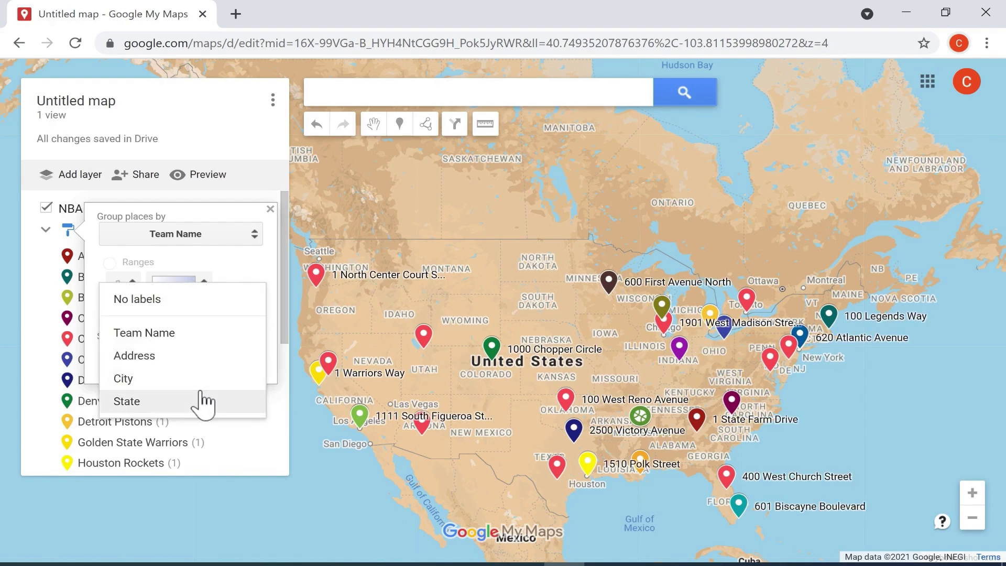
click(202, 400)
click(180, 353)
click(175, 332)
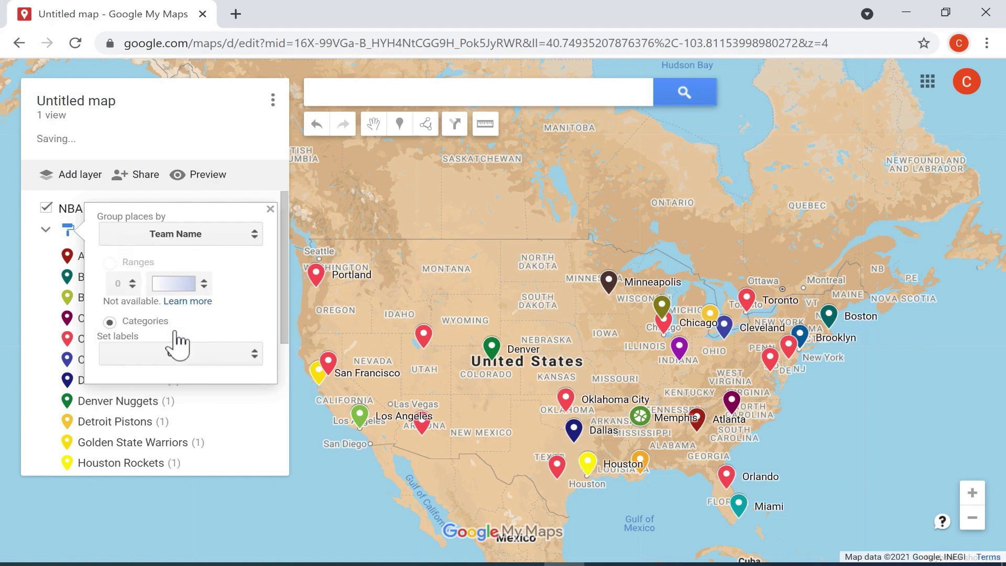
Set the NBA teams layer's placemark labels back to Team Name and close the styling options.
click(209, 353)
click(190, 314)
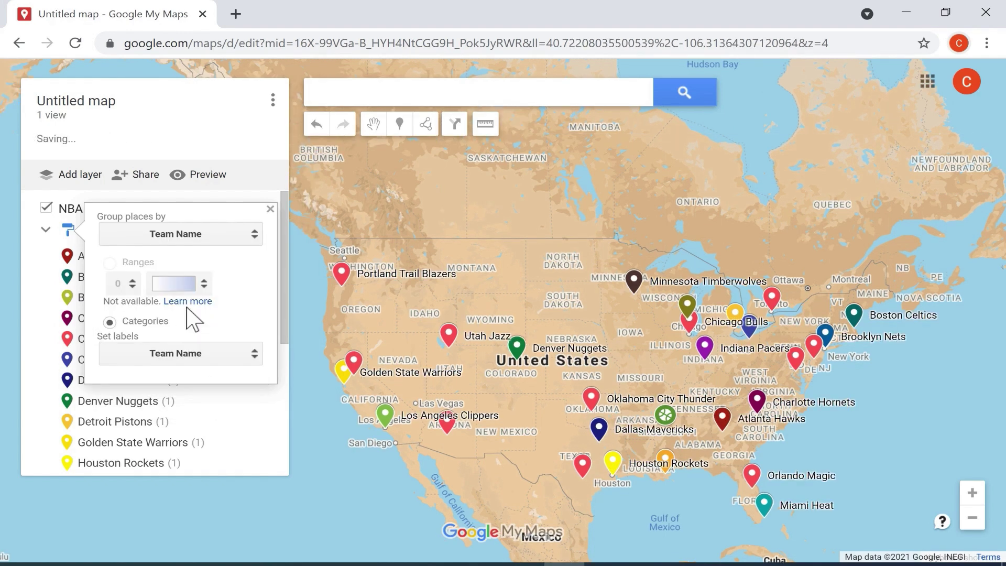
click(303, 362)
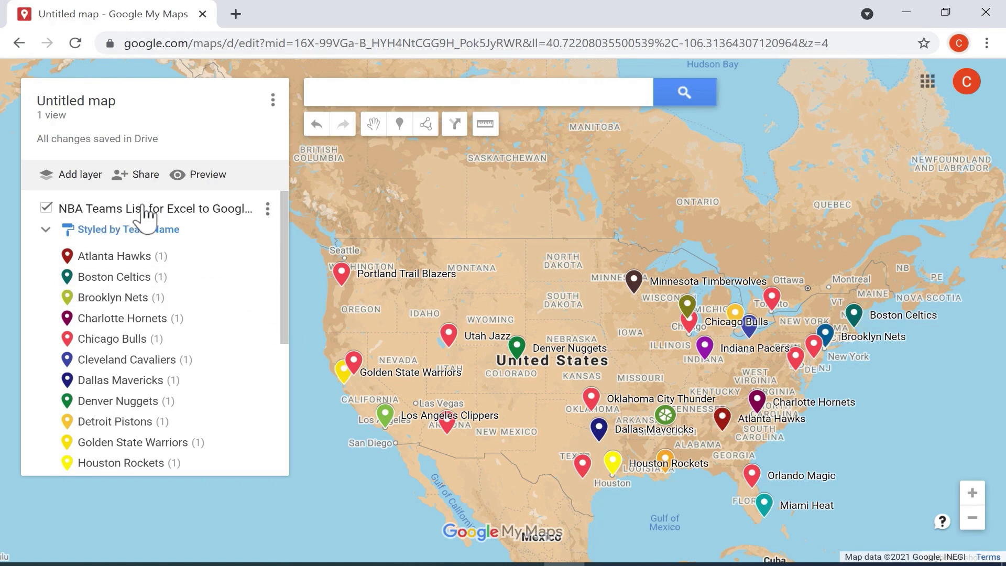
Open the NBA teams layer's data table and examine its team, address, city and state columns.
click(268, 209)
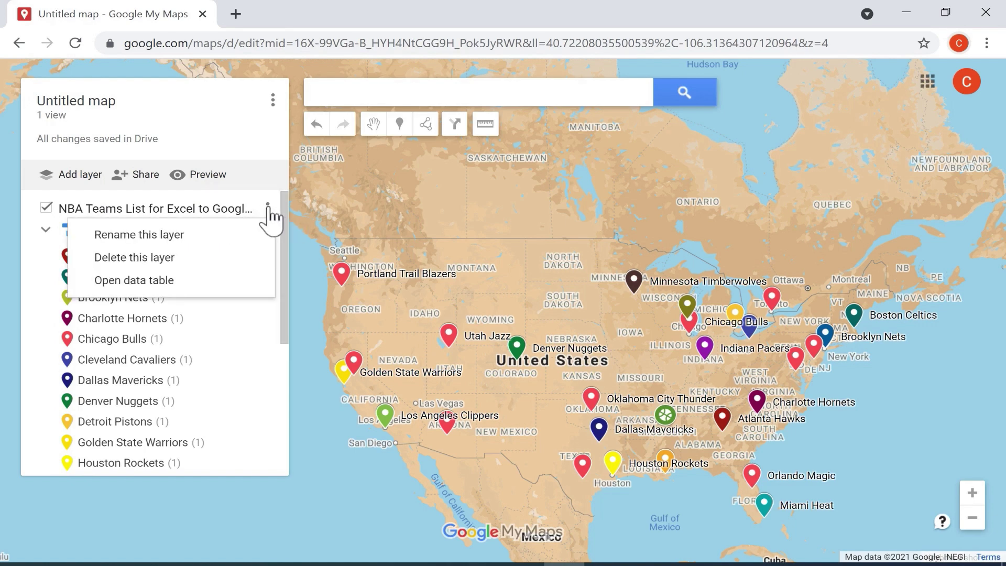
click(176, 284)
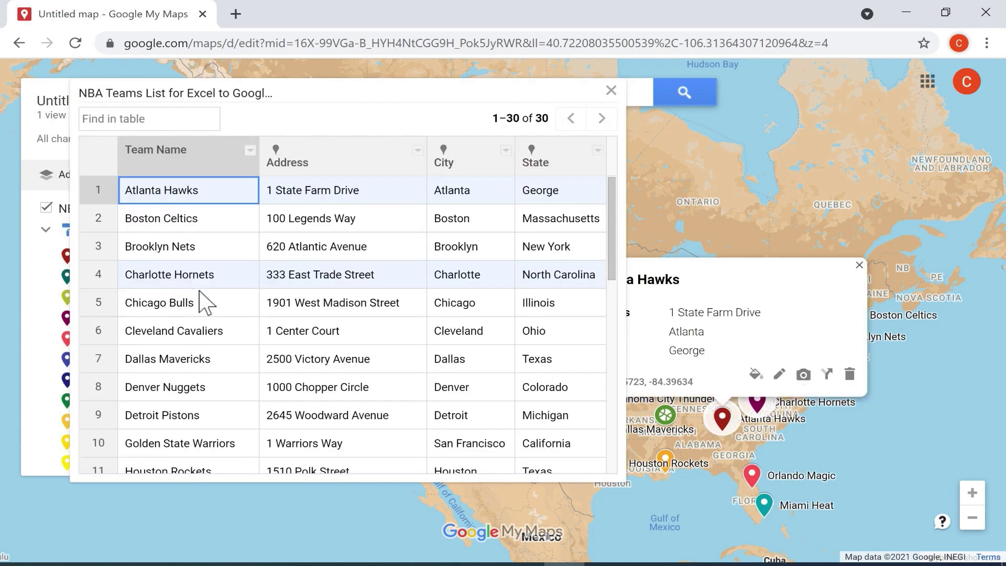
key(ctrl+a)
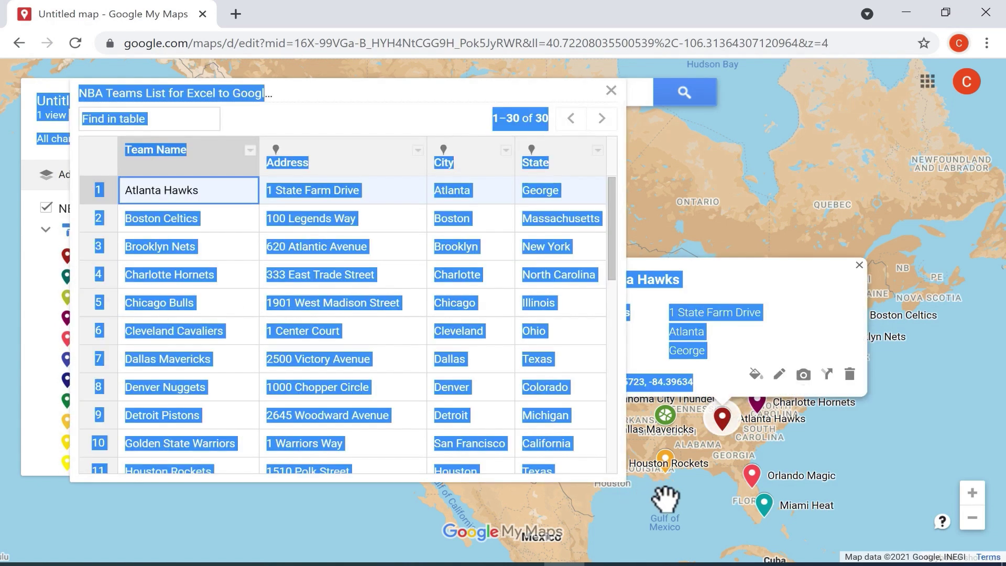
click(621, 478)
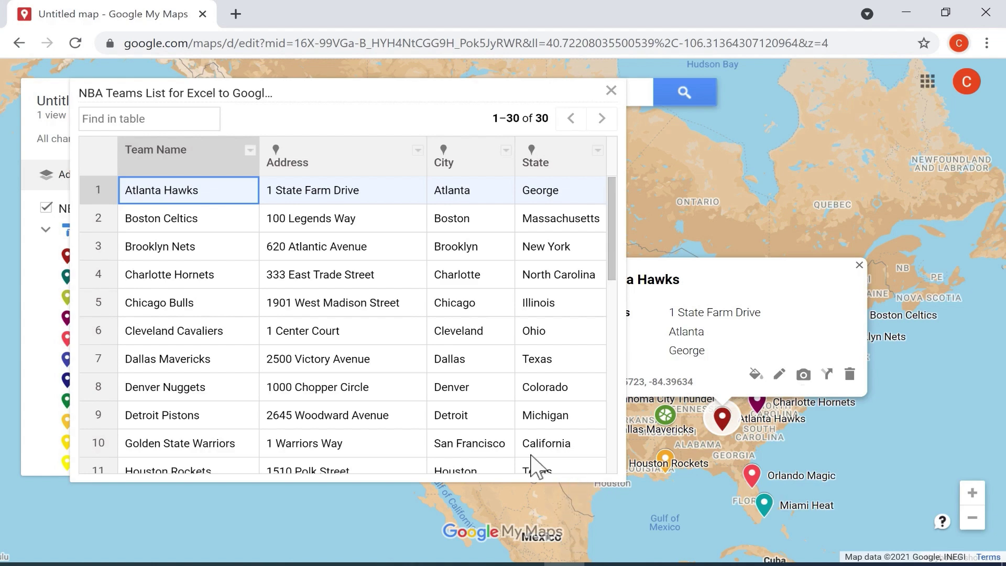
Try changing the Brooklyn Nets team name to "Brooklyn sdf" in the data table and undo the edit.
click(189, 248)
double_click(184, 248)
text(sdf)
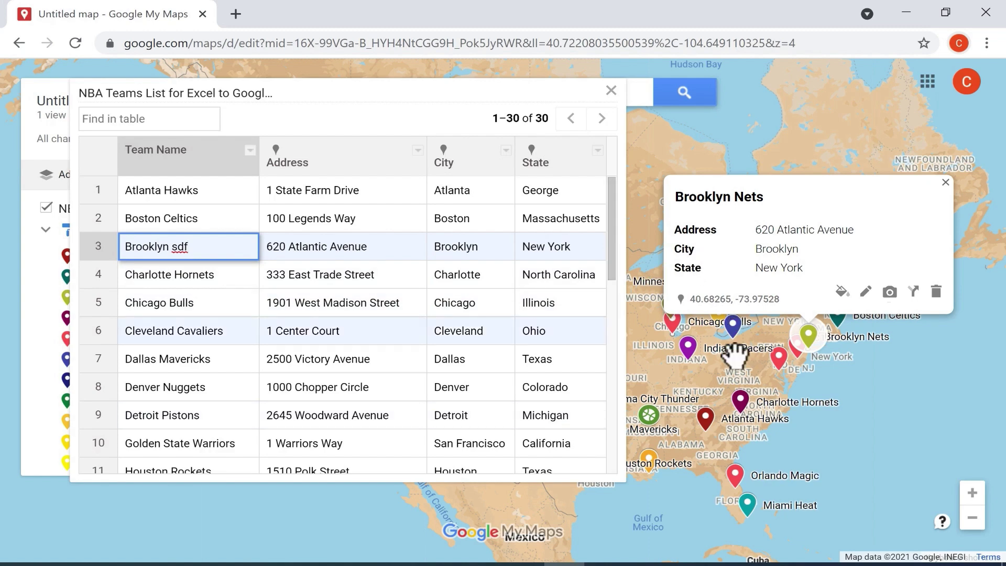
key(Return)
key(ctrl+z)
click(320, 275)
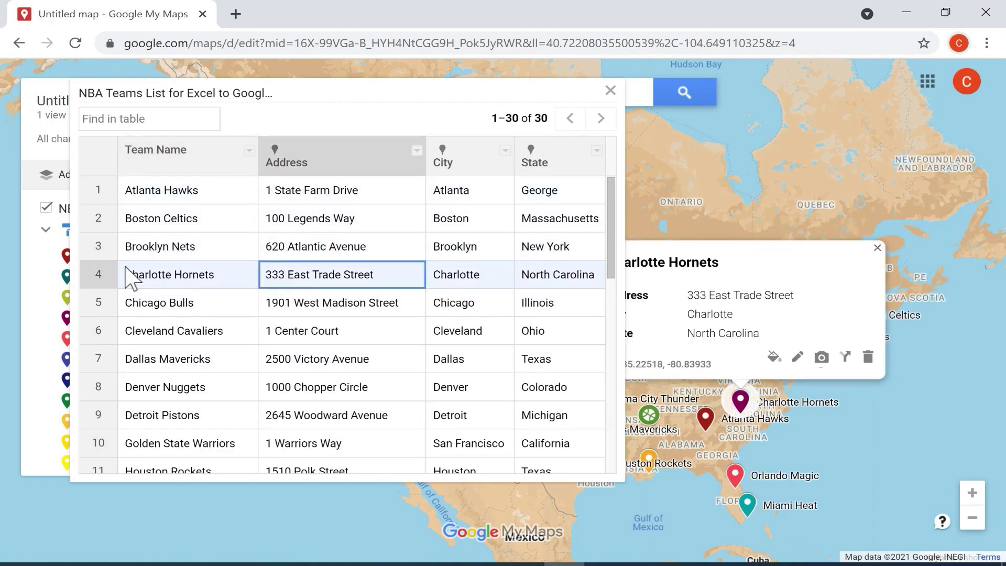
Add a new row to the data table and enter Alaska as its team name.
right_click(101, 285)
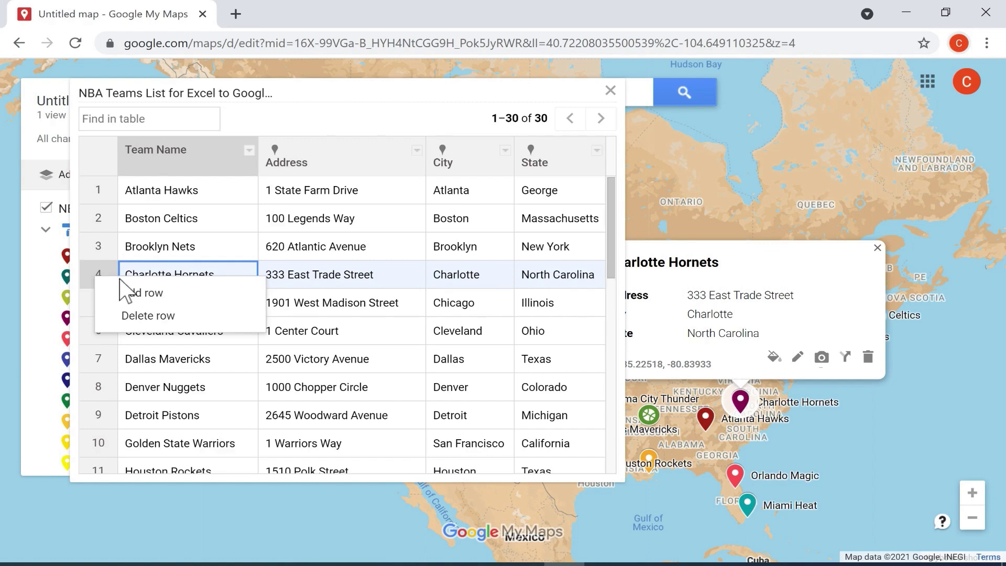
click(97, 193)
click(101, 249)
right_click(102, 250)
click(144, 268)
click(160, 198)
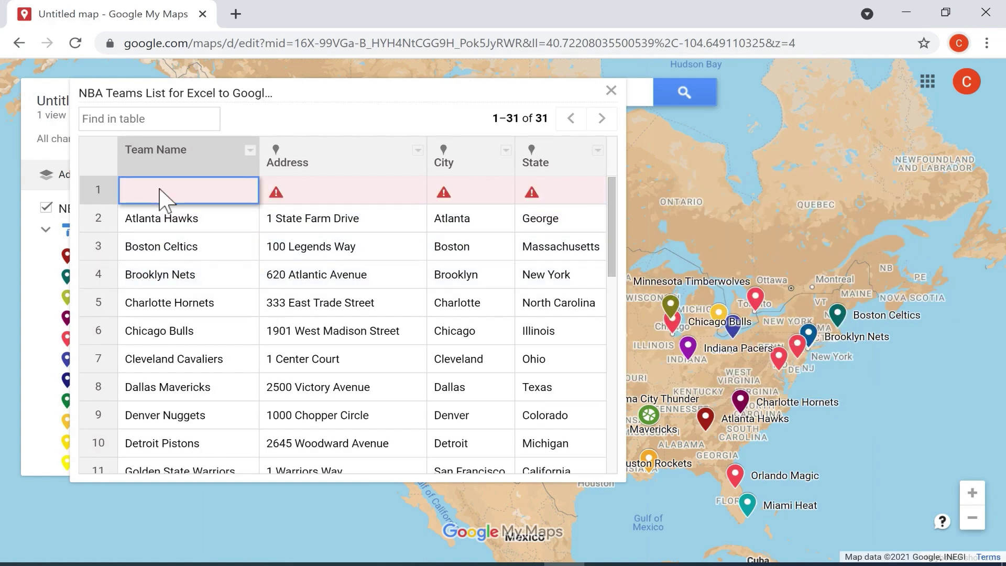
text(Alaska)
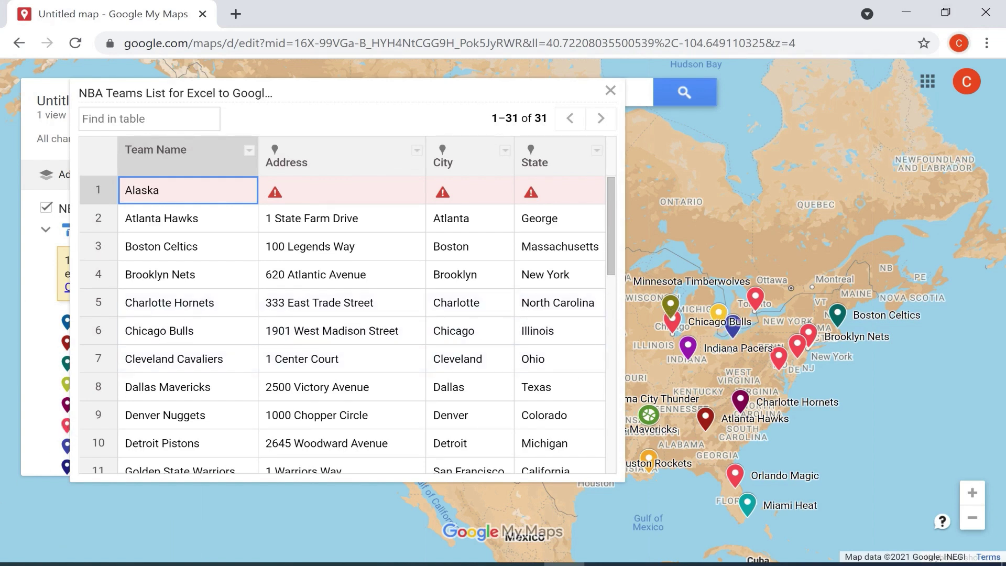
mouse_move(275, 557)
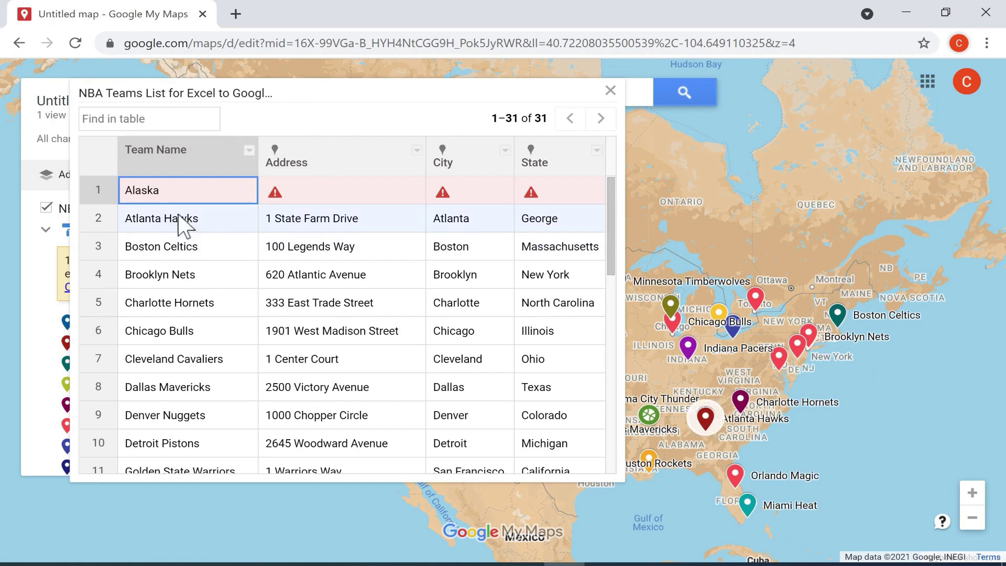
Delete the Alaska row from the layer's data and close the data table.
right_click(102, 194)
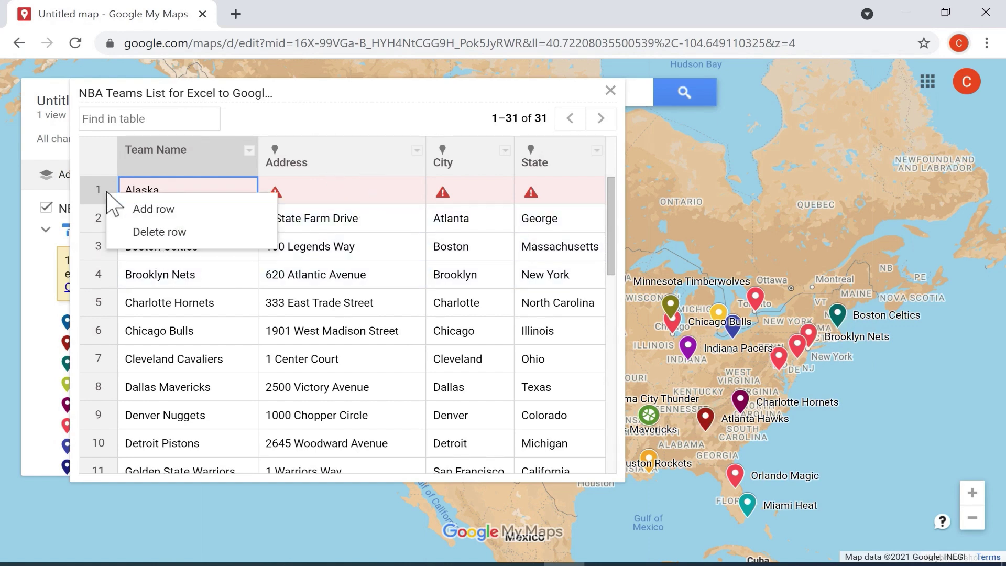
click(152, 231)
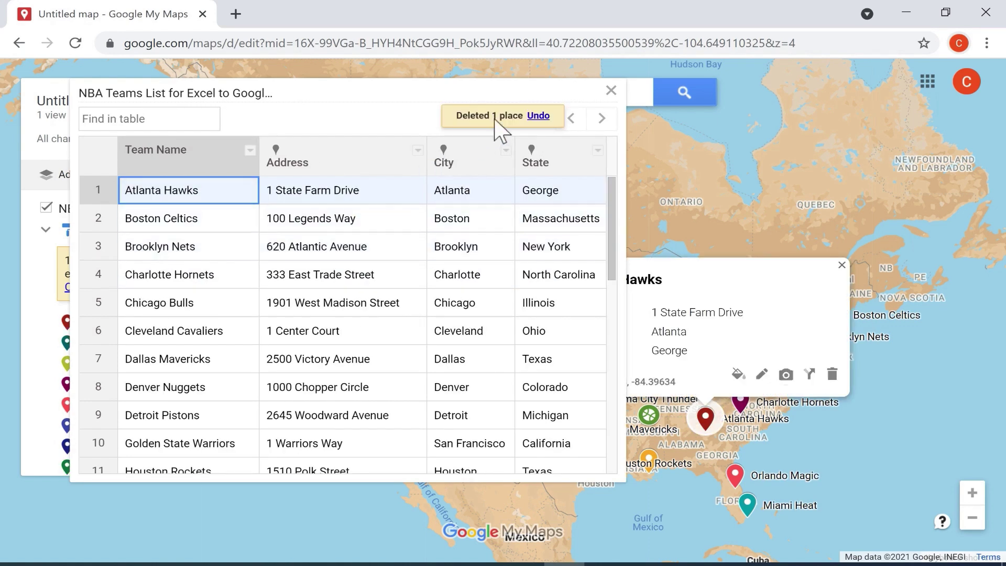
click(611, 90)
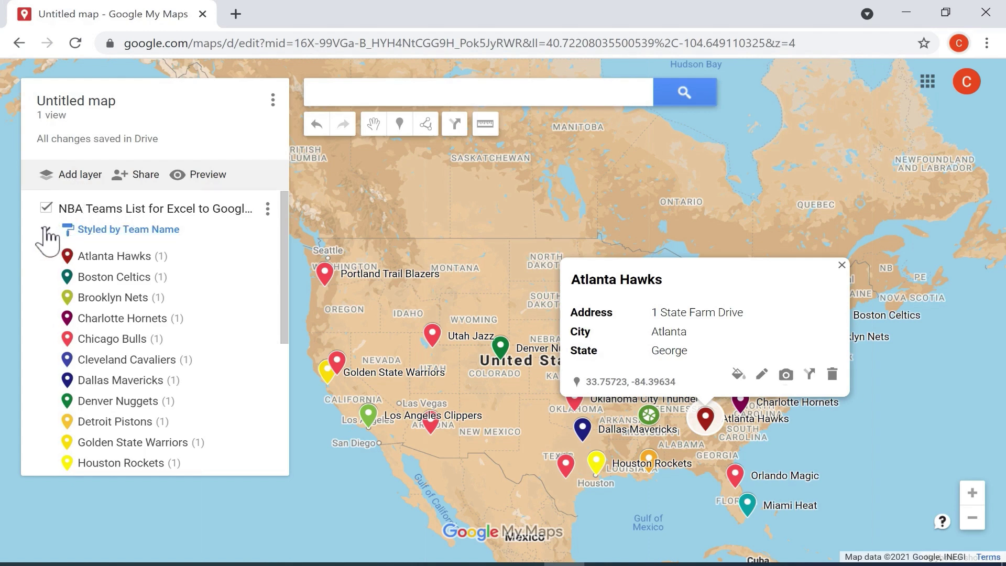
Add a new empty layer to the map and close the Atlanta Hawks details.
click(79, 175)
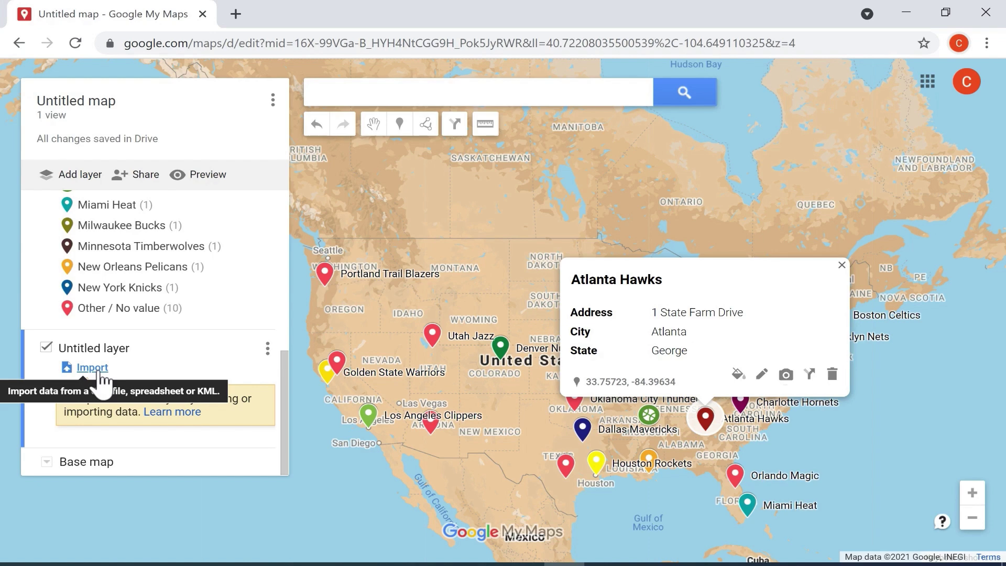
click(388, 280)
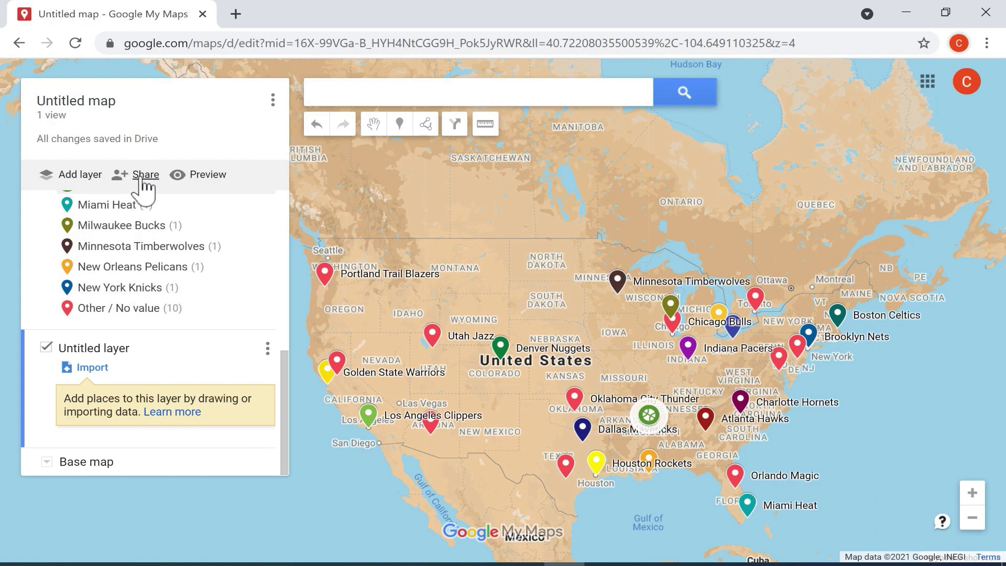
Title the map "NBA Basketball Arenas" with the description "See where all the NBA arenas are." and save.
click(114, 103)
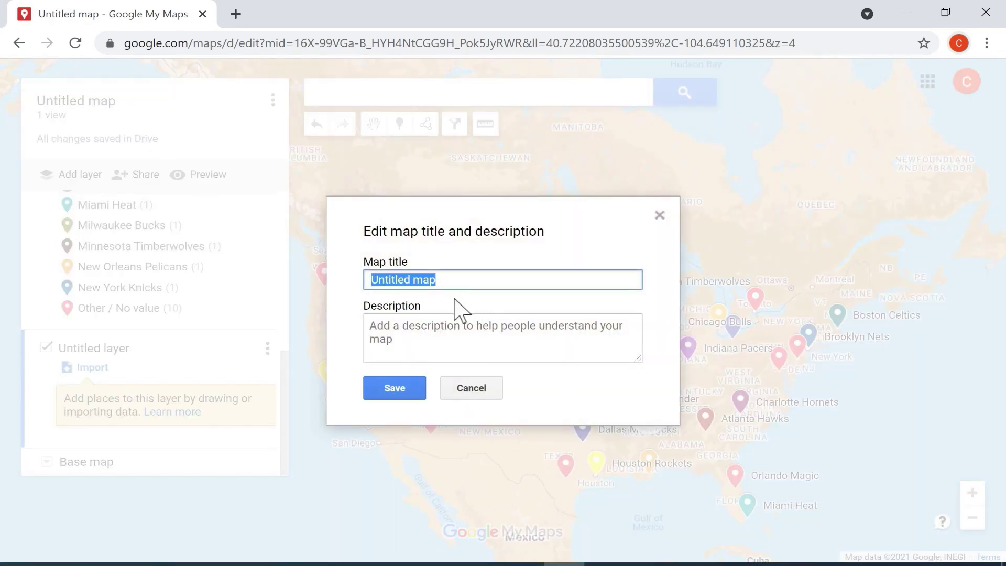
text(NBA Basketball Arenas)
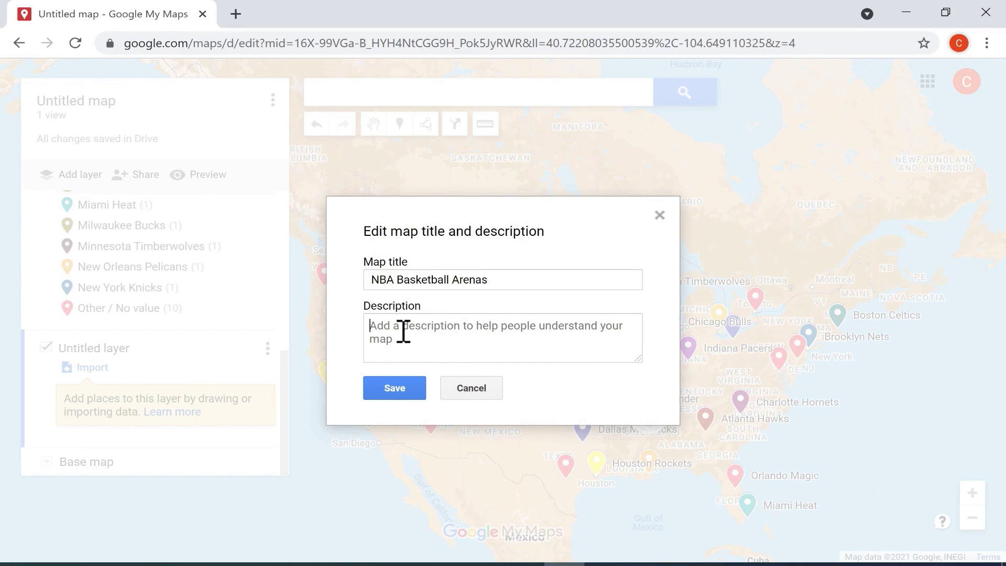
click(403, 331)
text(See where all the NBA arenas are.)
click(409, 394)
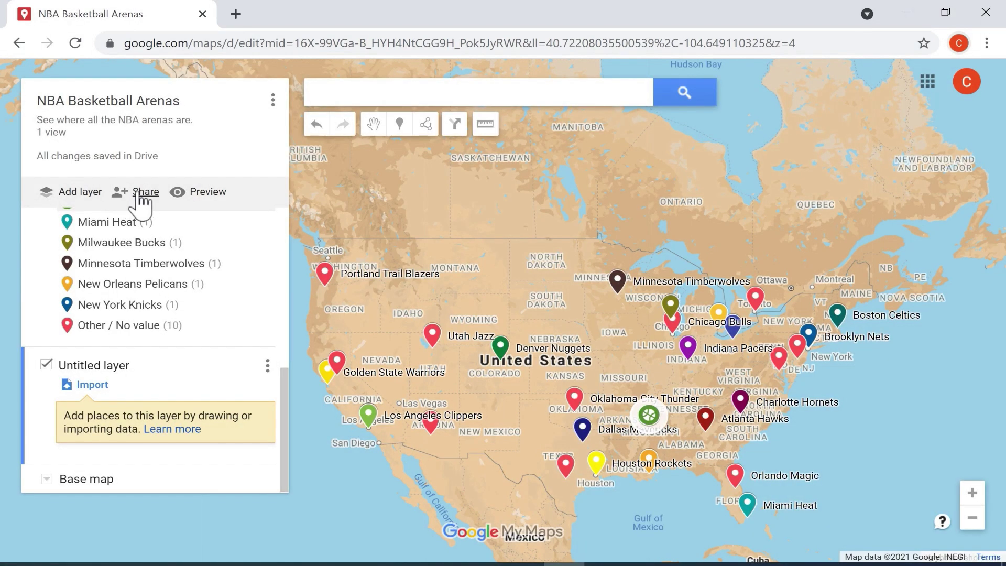
Share the map with anyone who has the link, copy the link, and let others find the map on the internet.
click(140, 195)
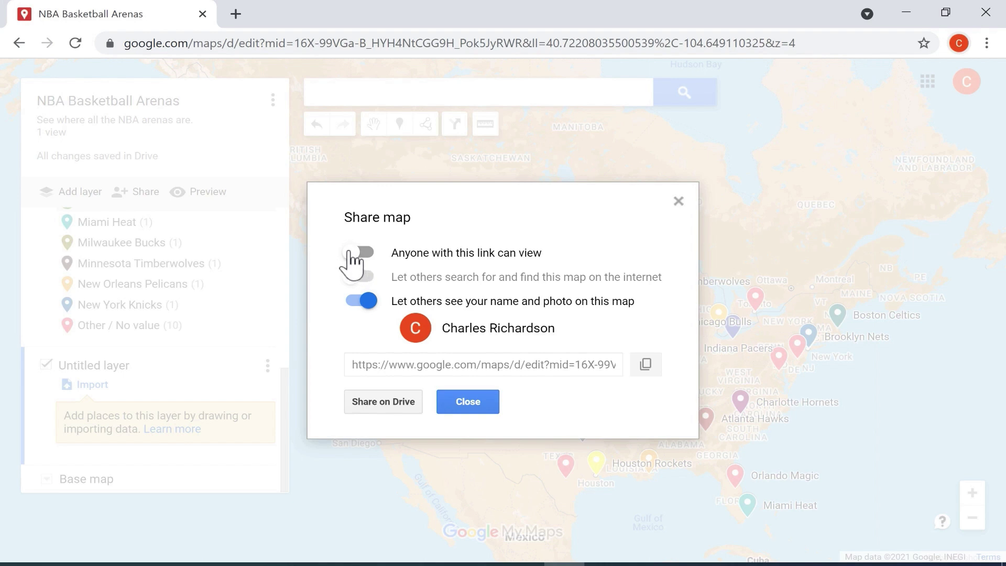
click(356, 253)
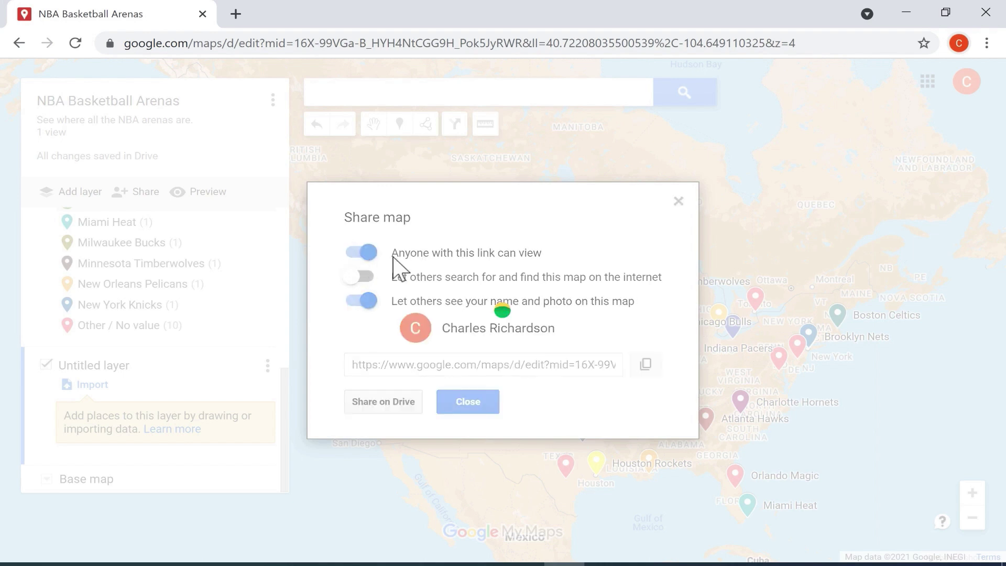
click(647, 369)
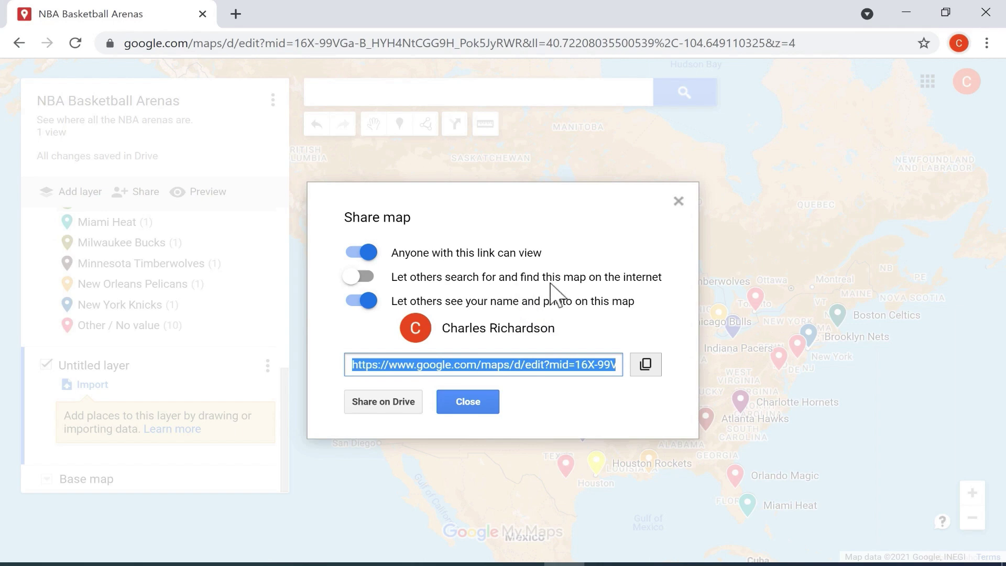
click(356, 277)
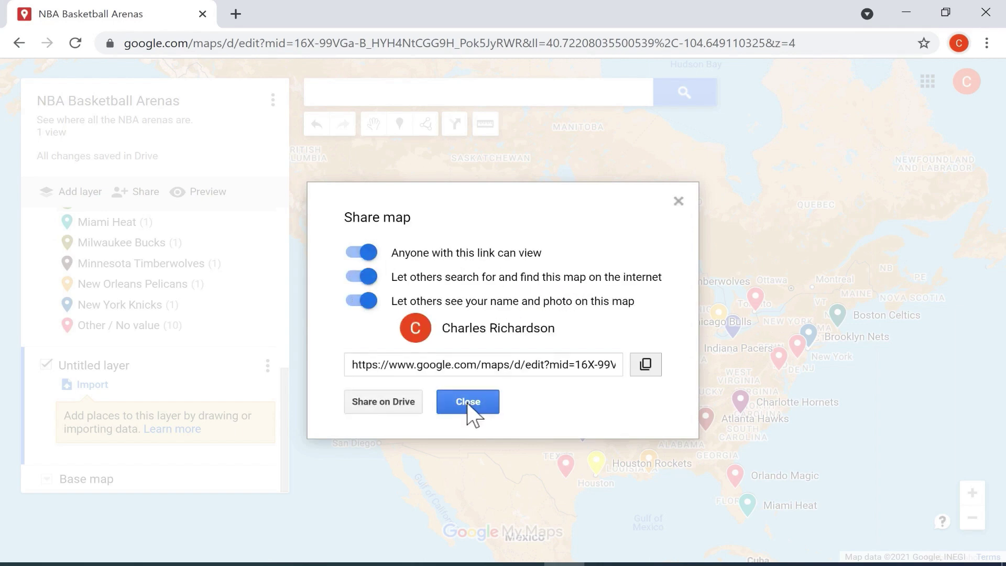
click(468, 402)
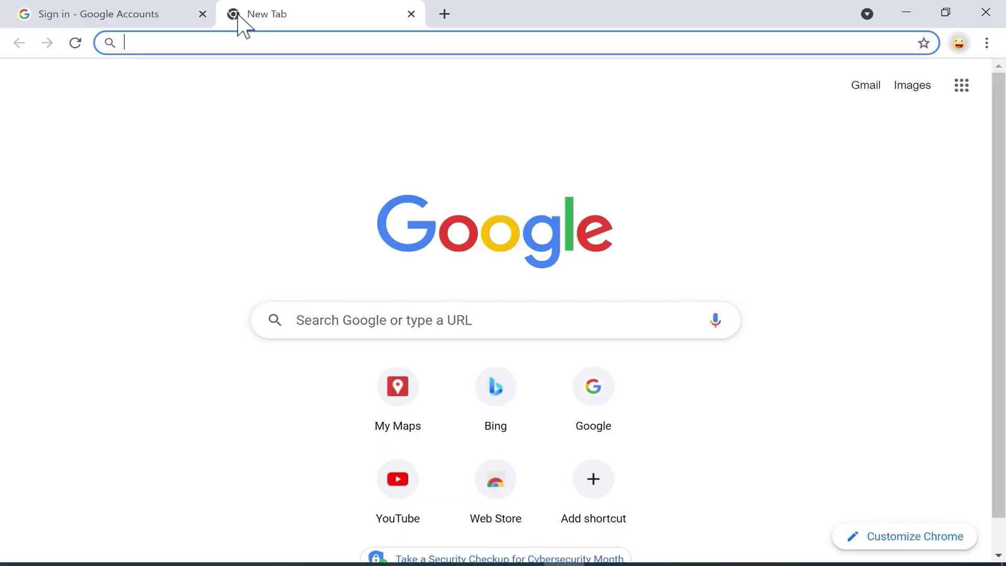
Load the copied map link in the empty browser tab to view the shared map.
key(super+v)
key(Return)
key(Return)
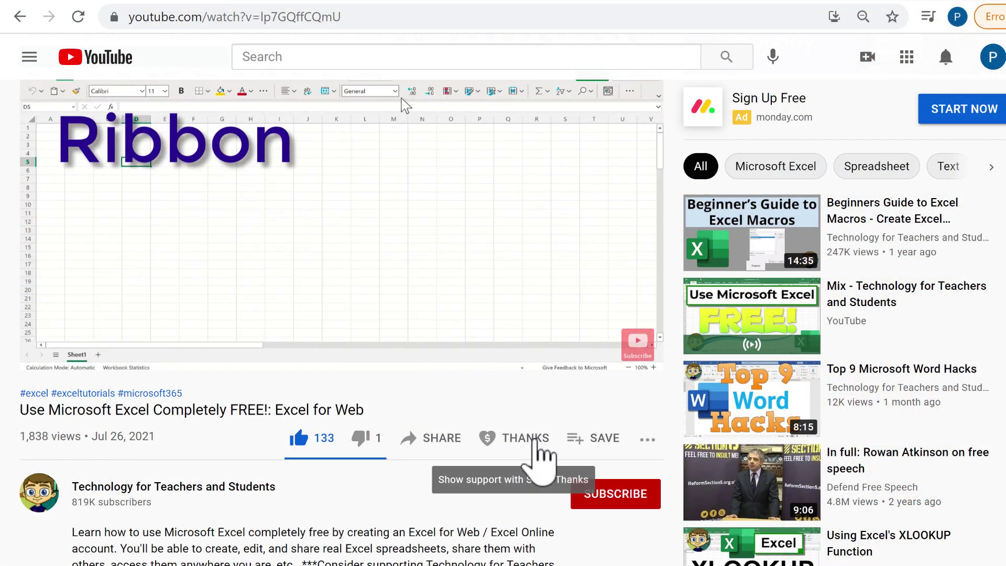
View the Super Thanks options for the Excel for Web video on YouTube.
click(535, 441)
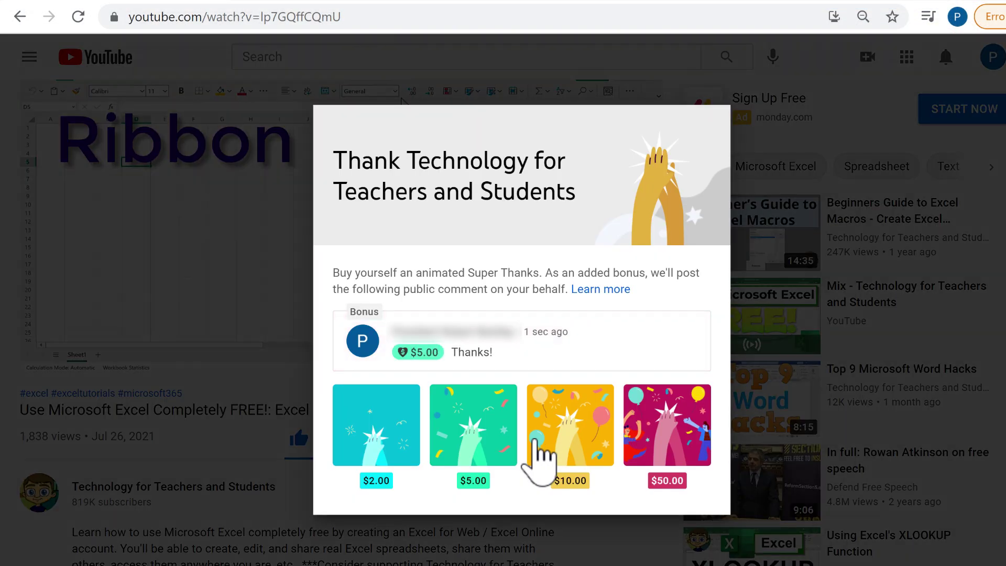